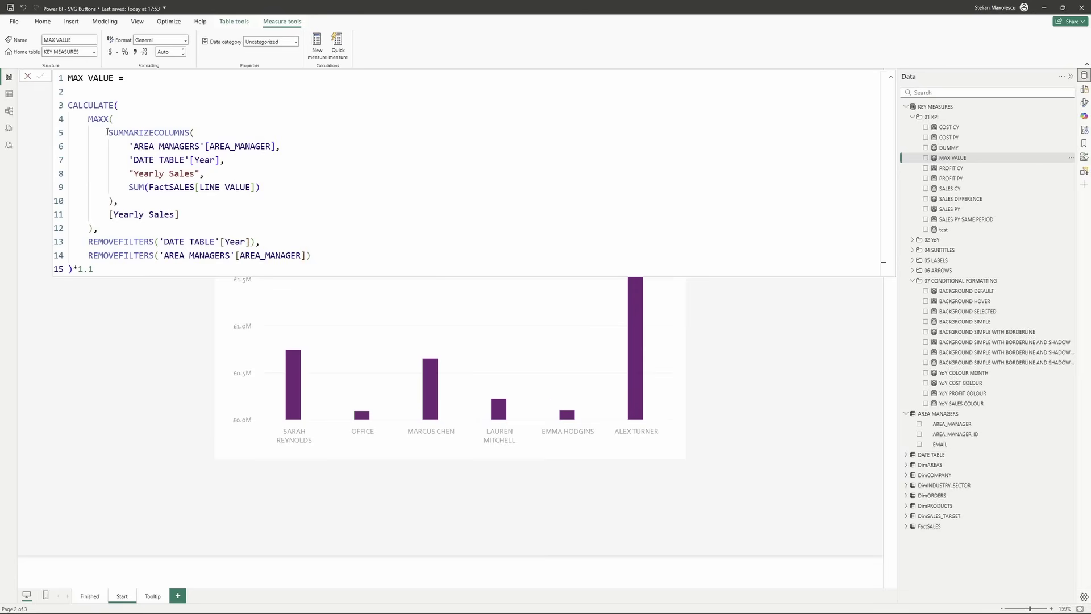
# Walk through the MAX VALUE formula: SUMMARIZECOLUMNS, CALCULATE, both REMOVEFILTERS lines and the 1.1 multiplier.
pyautogui.moveTo(105, 131); pyautogui.dragTo(277, 148)
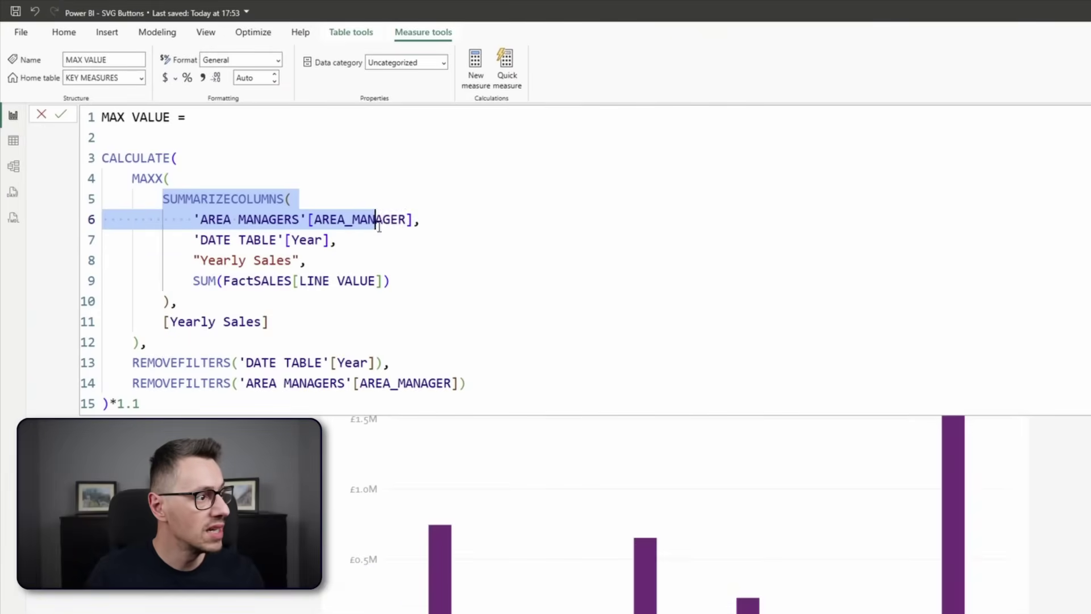
pyautogui.moveTo(414, 222); pyautogui.dragTo(427, 335)
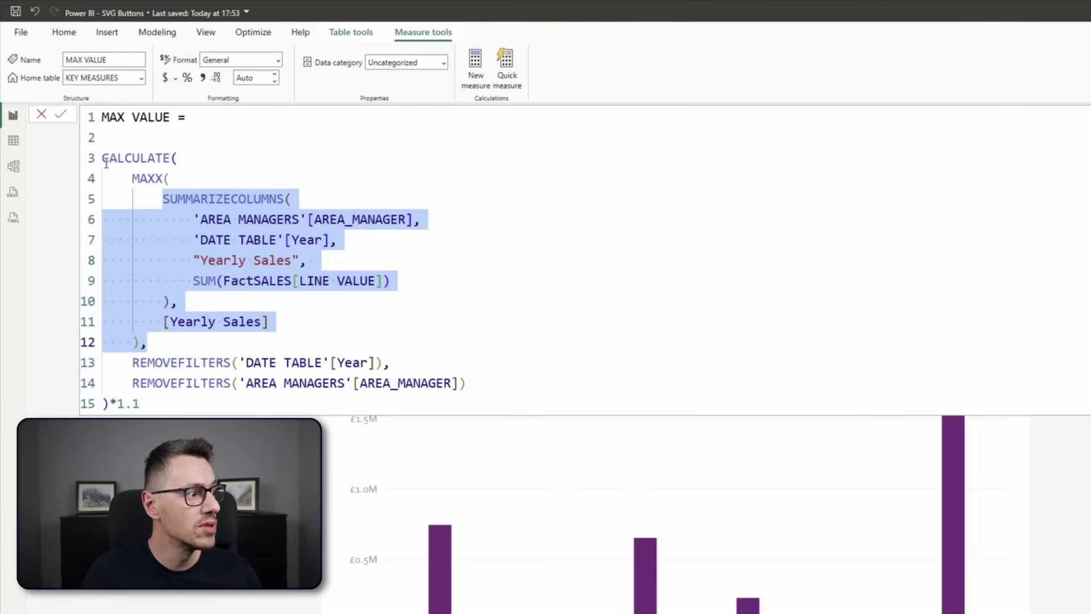
pyautogui.moveTo(105, 162); pyautogui.dragTo(191, 159)
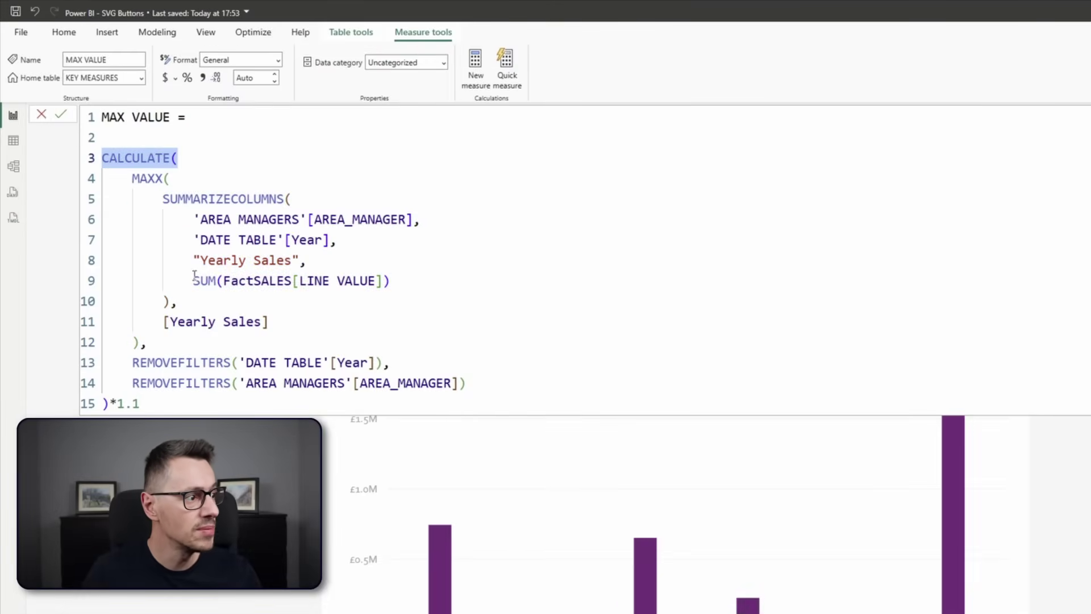
pyautogui.moveTo(132, 363); pyautogui.dragTo(392, 357)
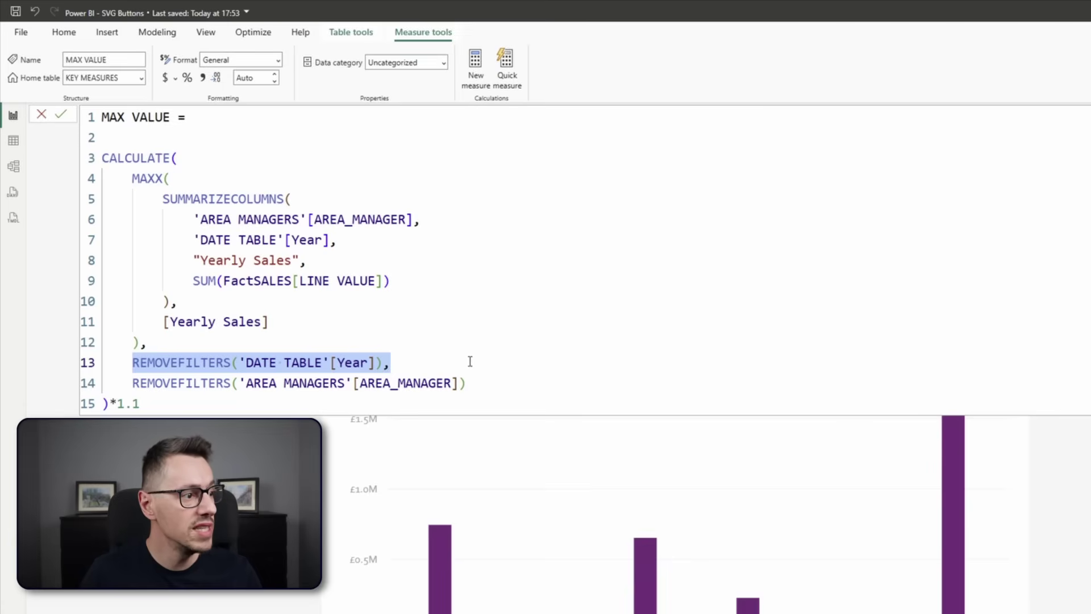
pyautogui.moveTo(470, 361); pyautogui.dragTo(501, 375)
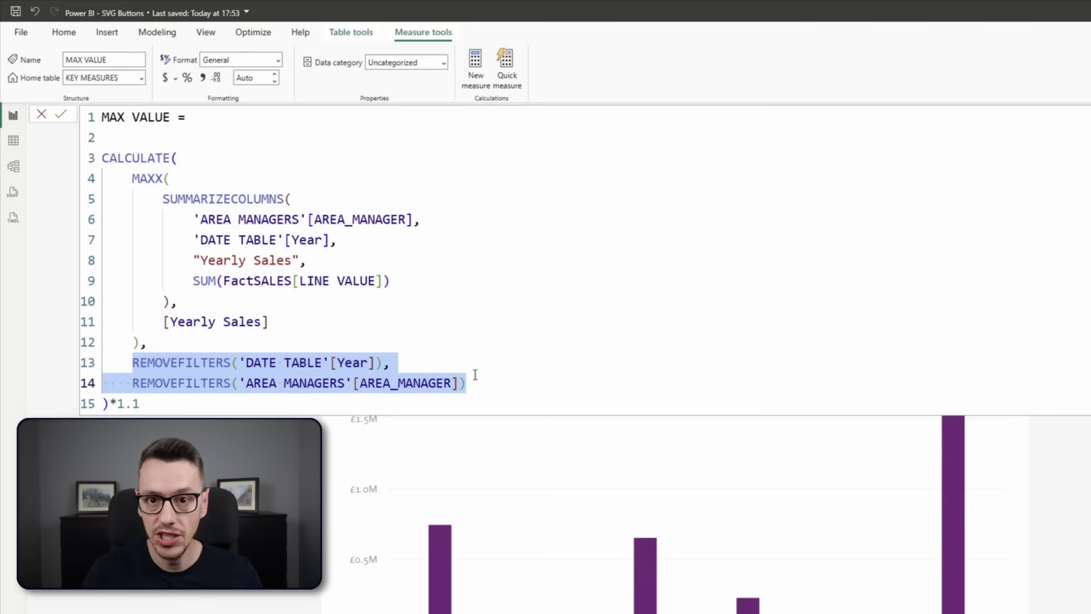
pyautogui.click(117, 403)
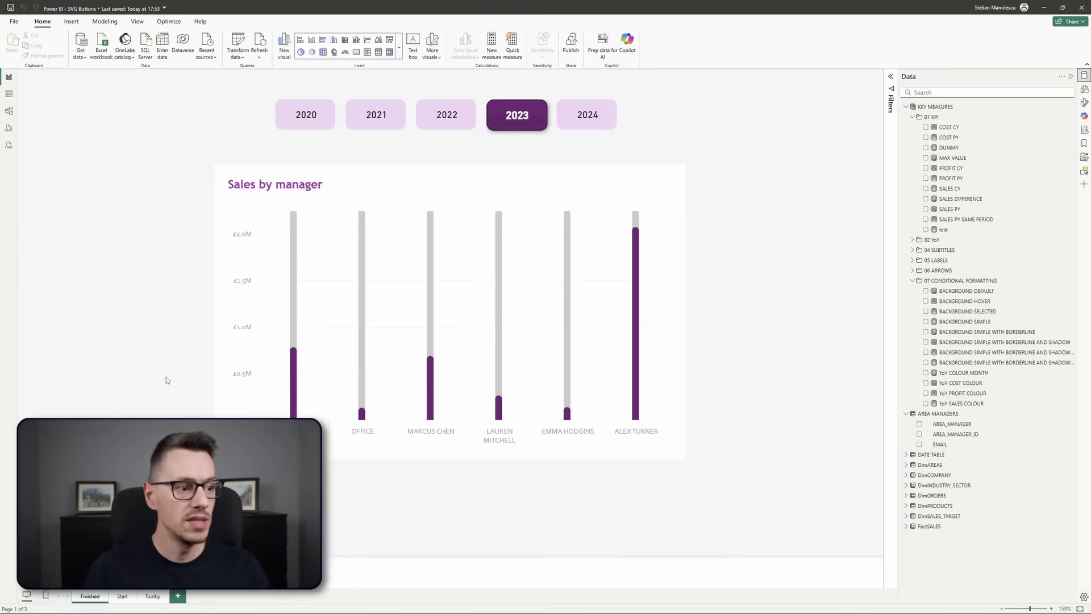
# Delete the REMOVEFILTERS('DATE TABLE'[Year]) line from MAX VALUE and apply it to see the chart rescale.
pyautogui.click(960, 158)
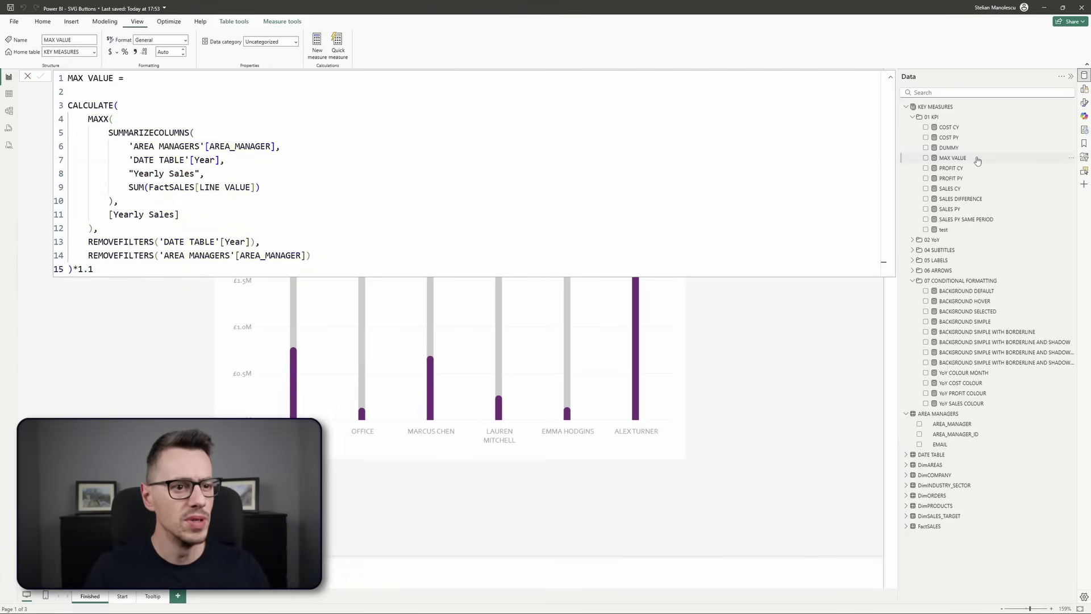
pyautogui.moveTo(260, 243); pyautogui.dragTo(113, 243)
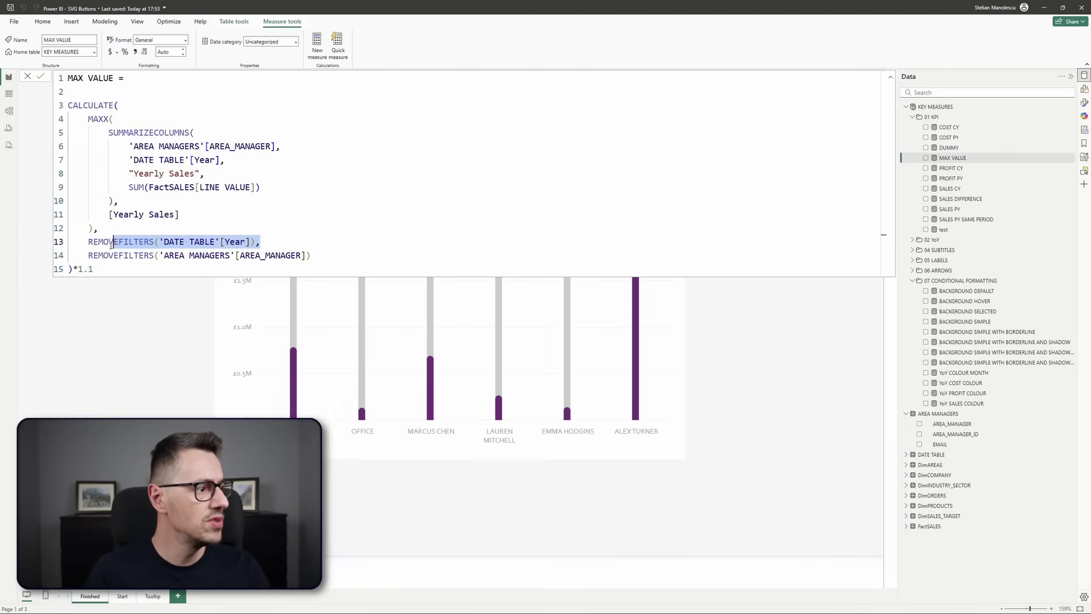
pyautogui.press('BackSpace')
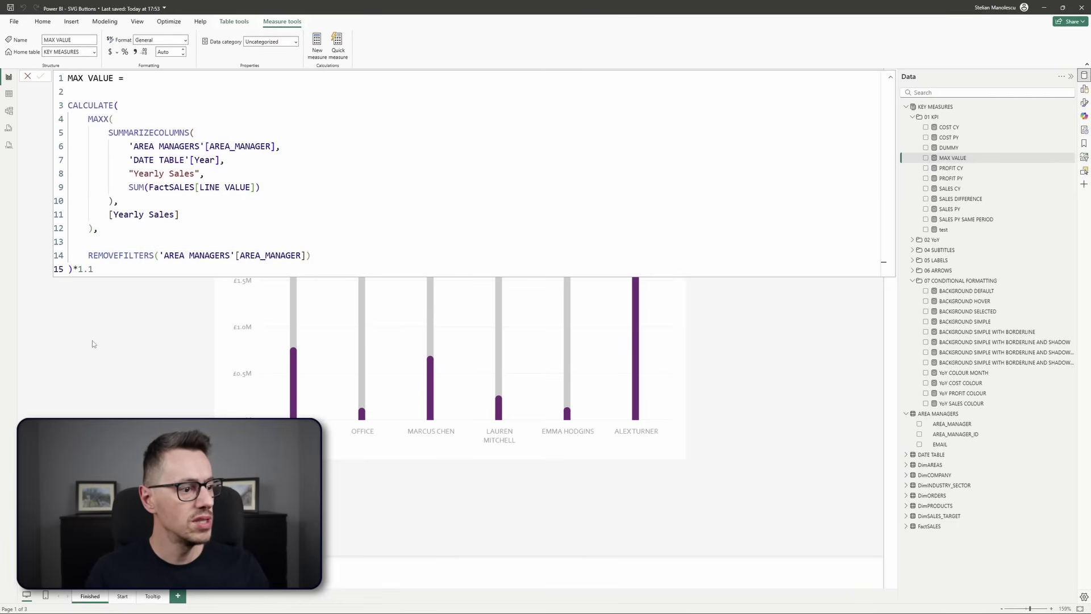
pyautogui.click(138, 402)
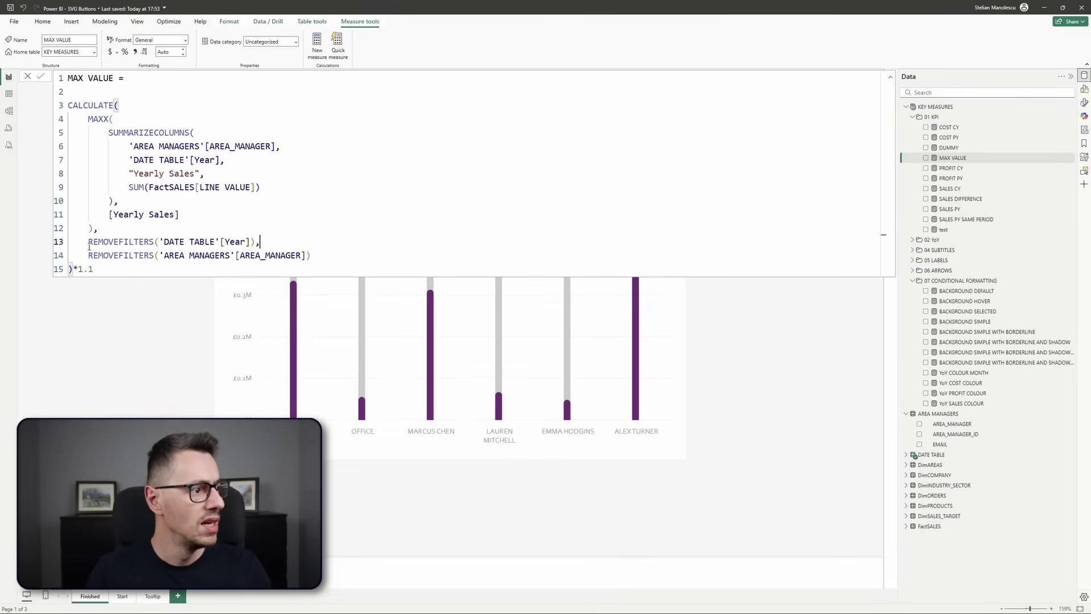
# Remove the manager REMOVEFILTERS line and its comma from MAX VALUE, then check the chart.
pyautogui.moveTo(173, 251); pyautogui.dragTo(302, 252)
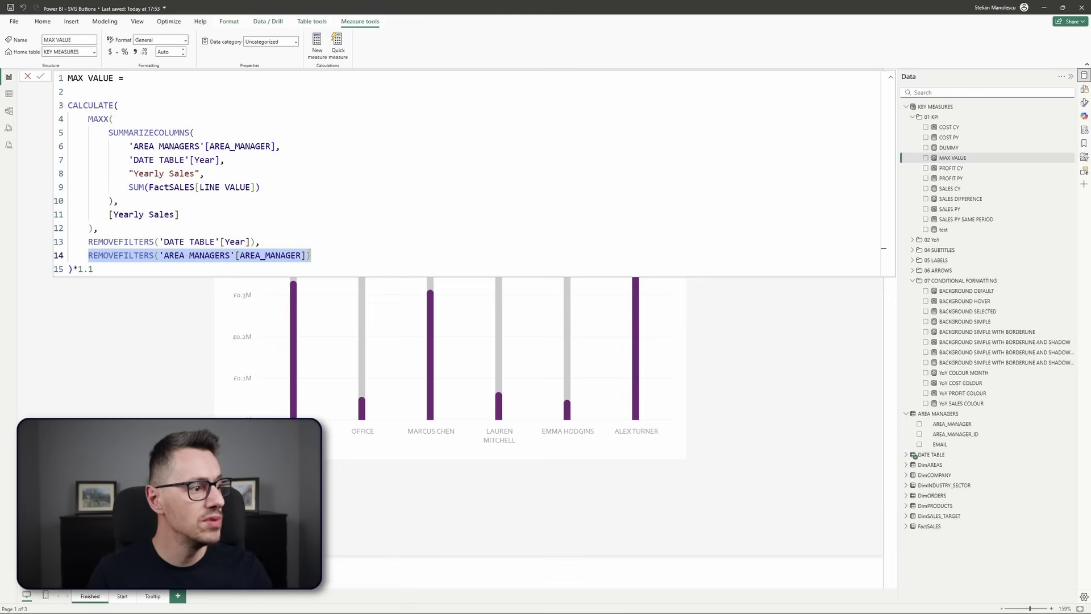
pyautogui.press('BackSpace')
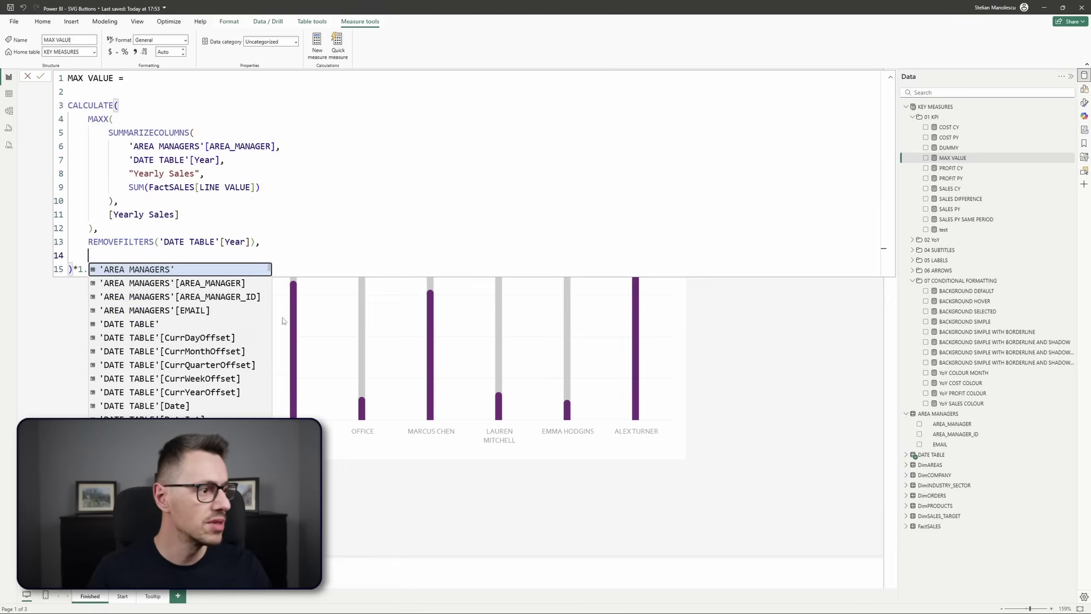
pyautogui.hotkey('ctrl', 'z')
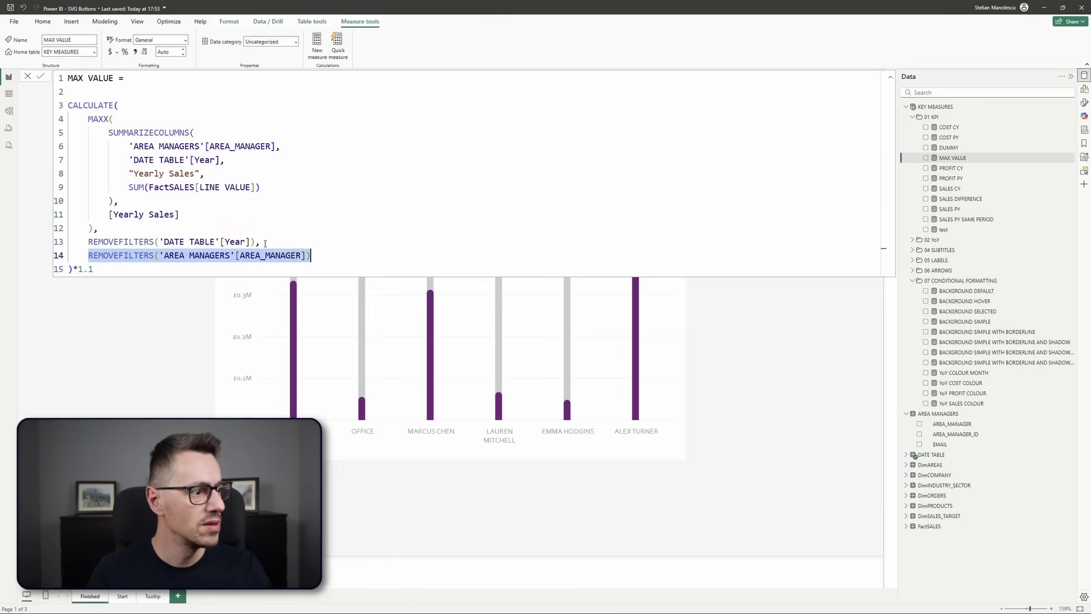
pyautogui.moveTo(258, 241); pyautogui.dragTo(315, 252)
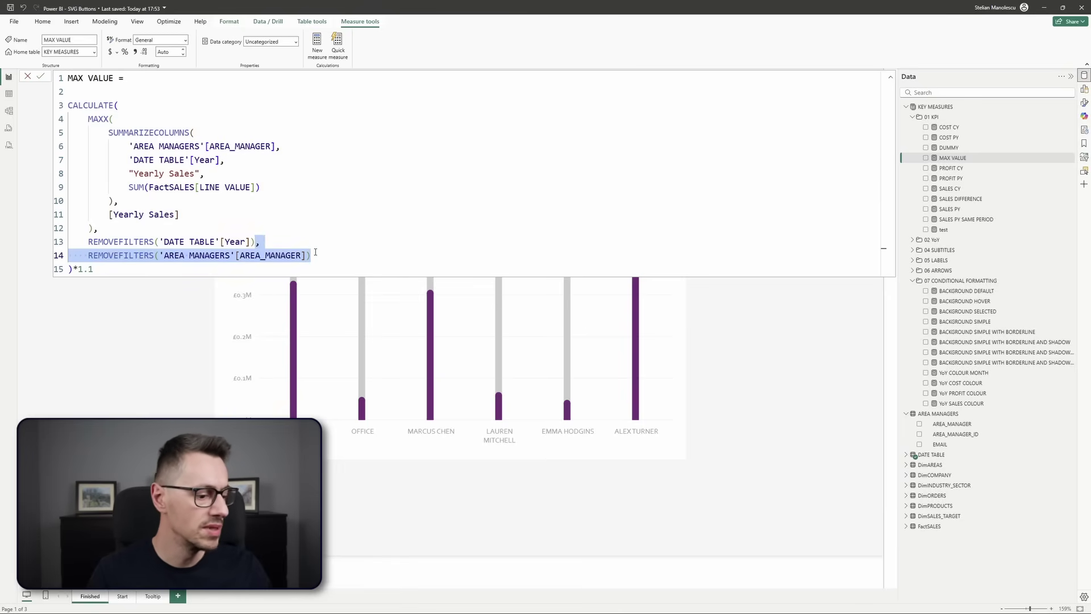
pyautogui.press('BackSpace')
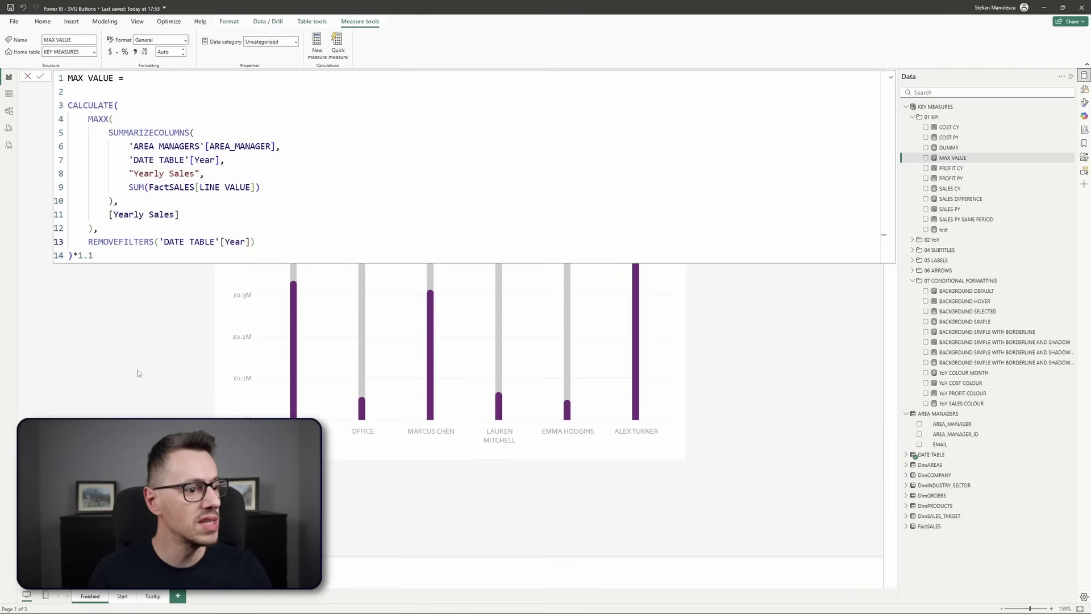
pyautogui.click(138, 374)
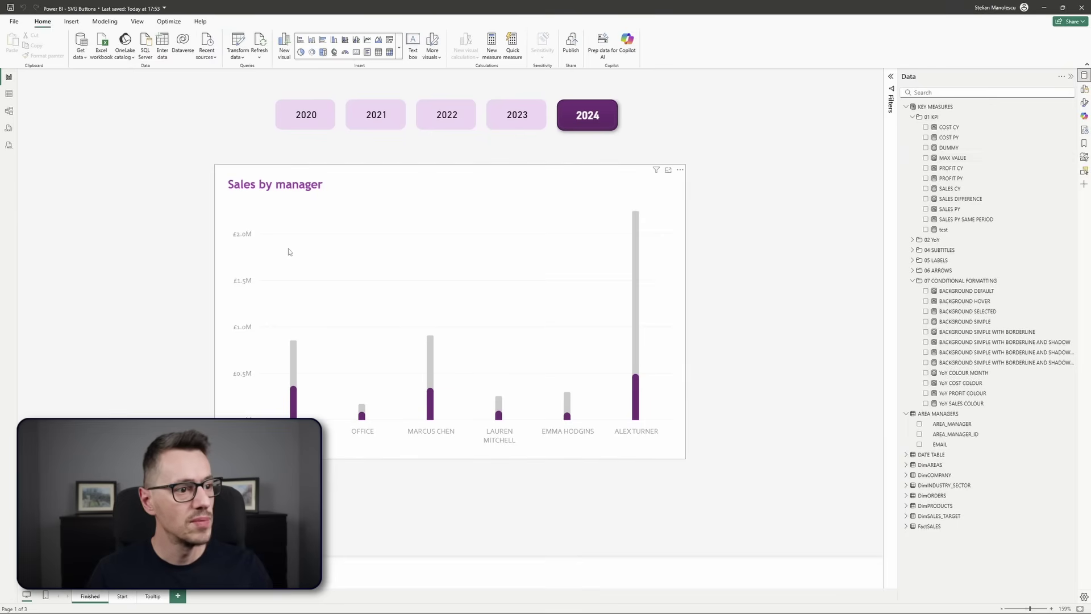
pyautogui.moveTo(566, 404)
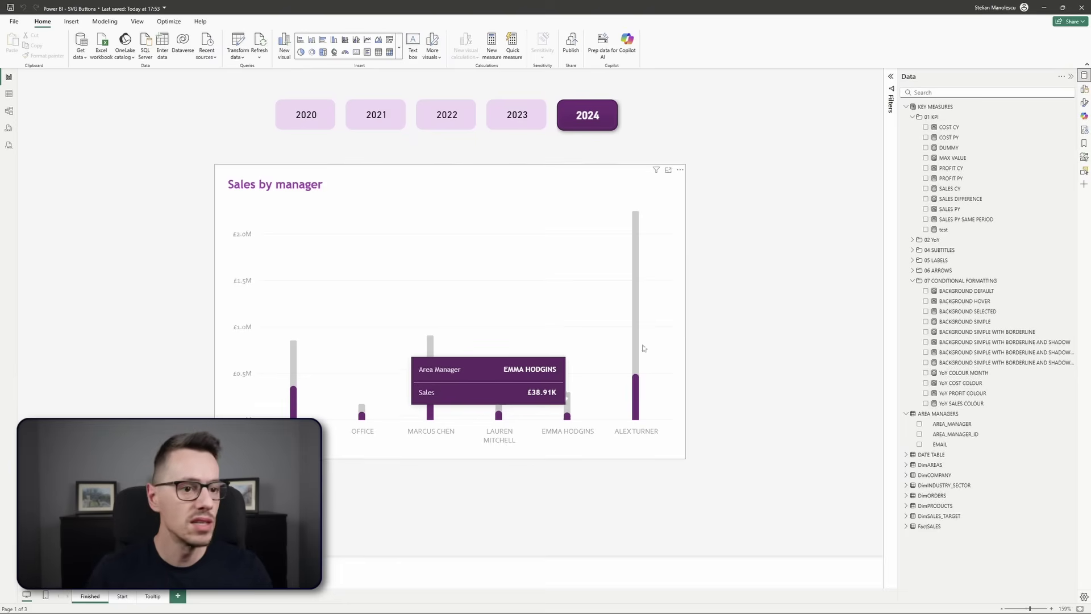
# Paste the manager REMOVEFILTERS line back into MAX VALUE and commit the formula.
pyautogui.click(952, 157)
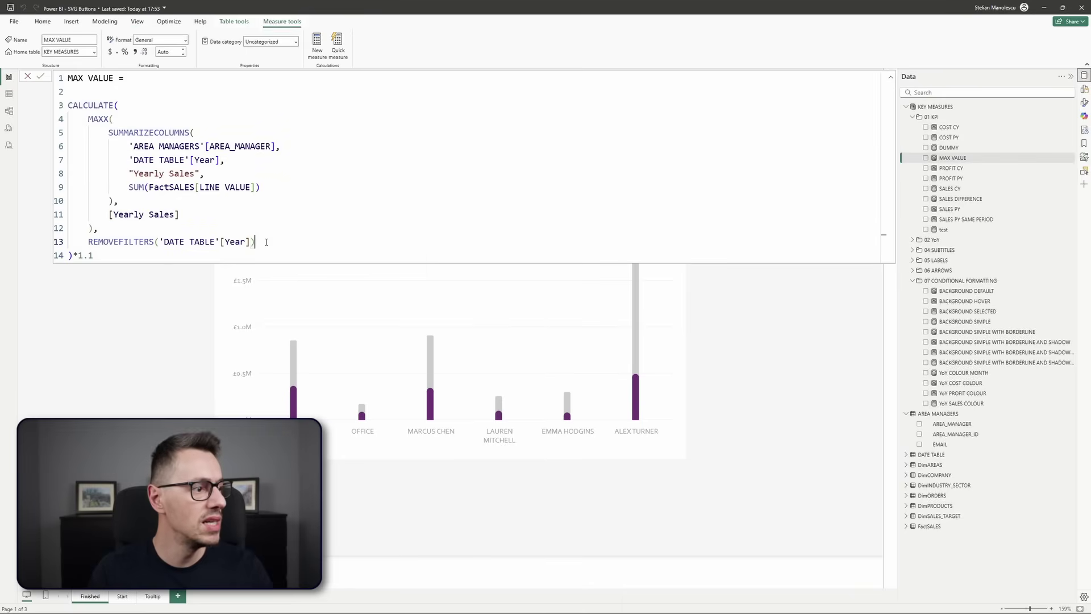
pyautogui.write(",     REMOVEFILTERS('AREA MANAGERS'[AREA_MANAGER])")
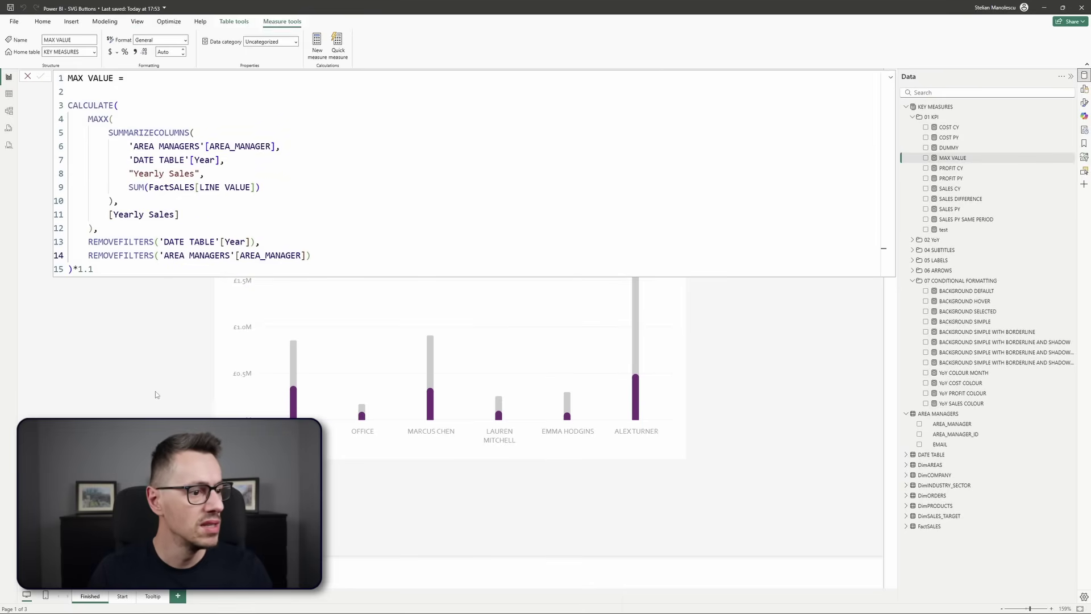
pyautogui.press('Escape')
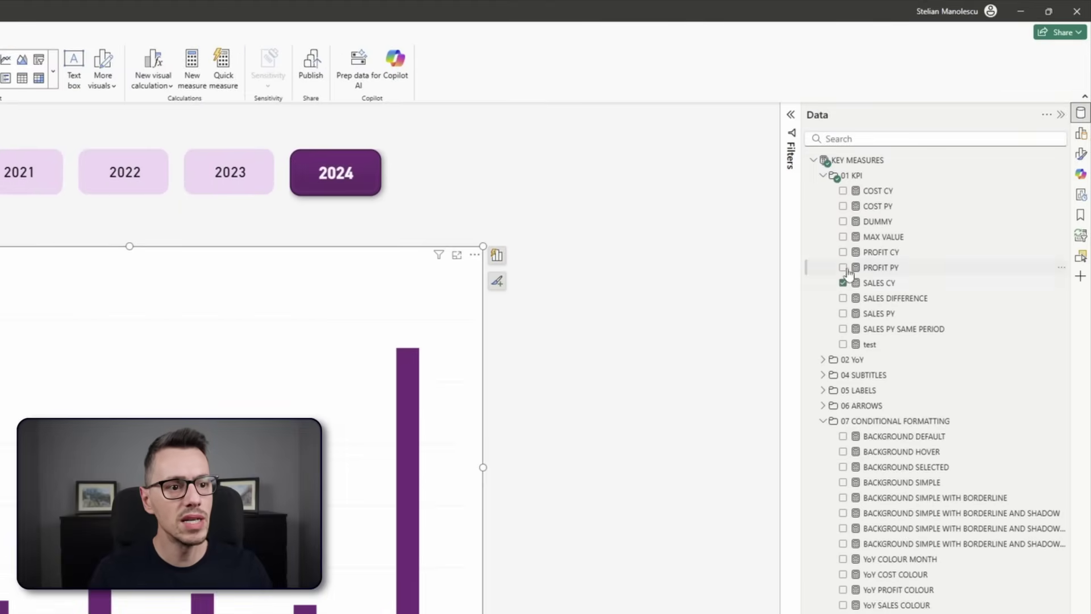
# Add MAX VALUE to the sales chart and move it above Sales in the Y-axis.
pyautogui.click(844, 239)
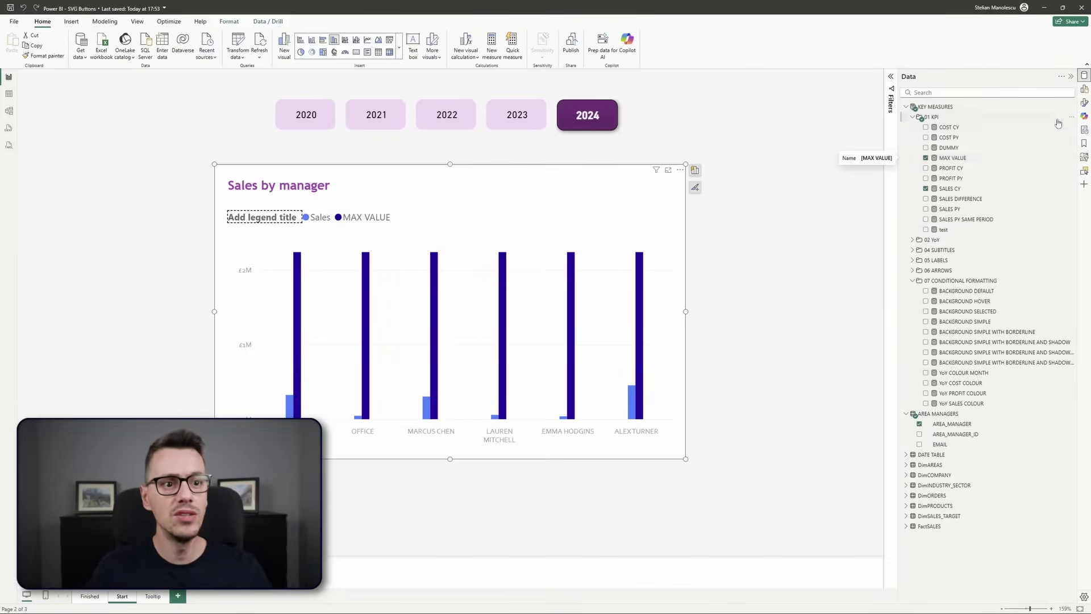
pyautogui.click(1084, 88)
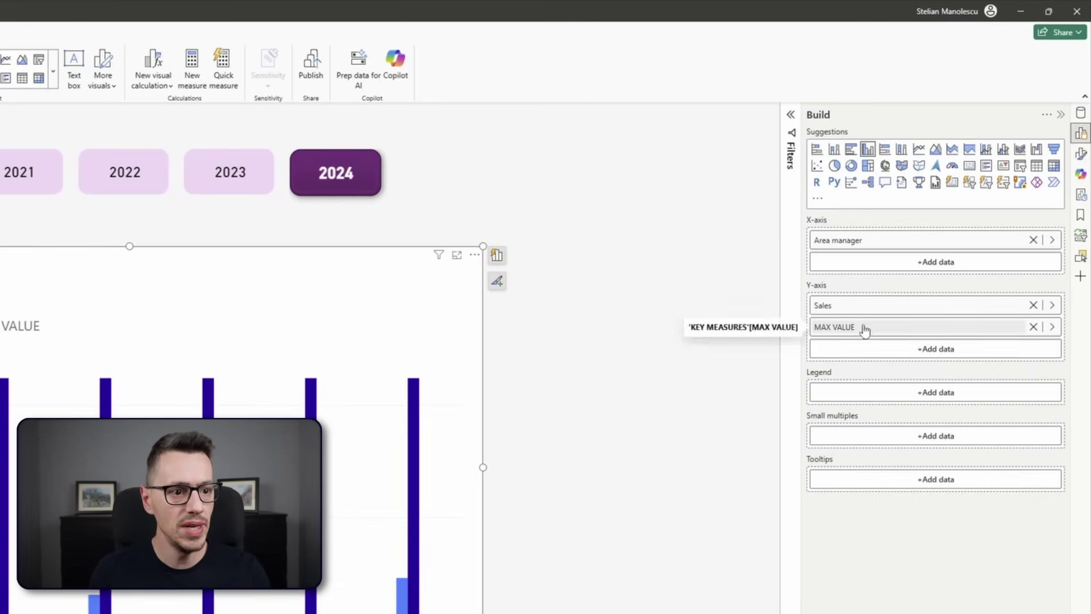
pyautogui.moveTo(864, 329); pyautogui.dragTo(843, 298)
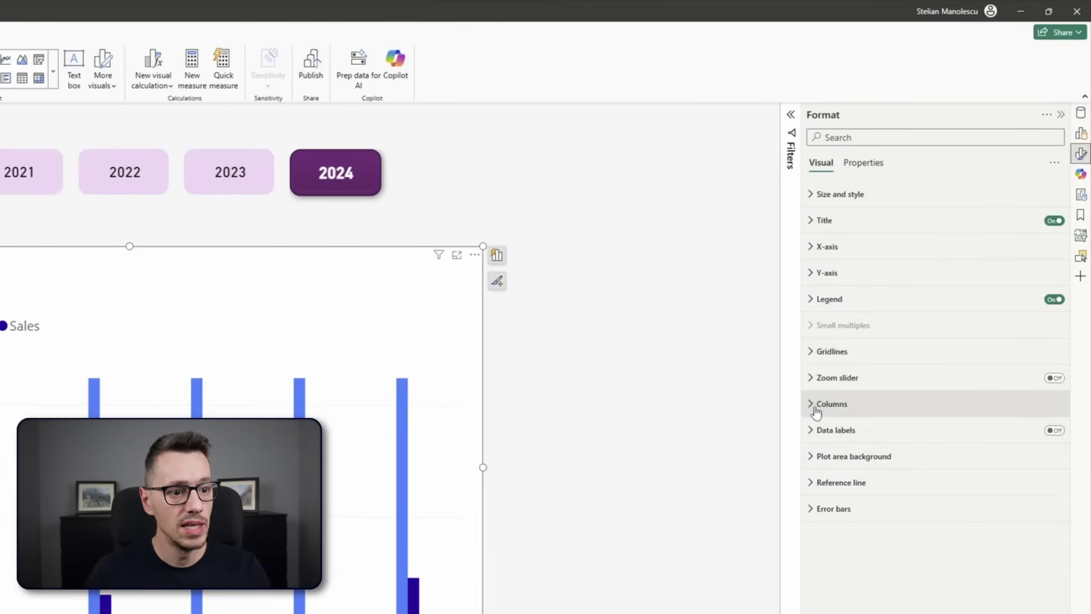
# Turn on column overlap so Sales bars sit inside the MAX VALUE columns.
pyautogui.click(813, 405)
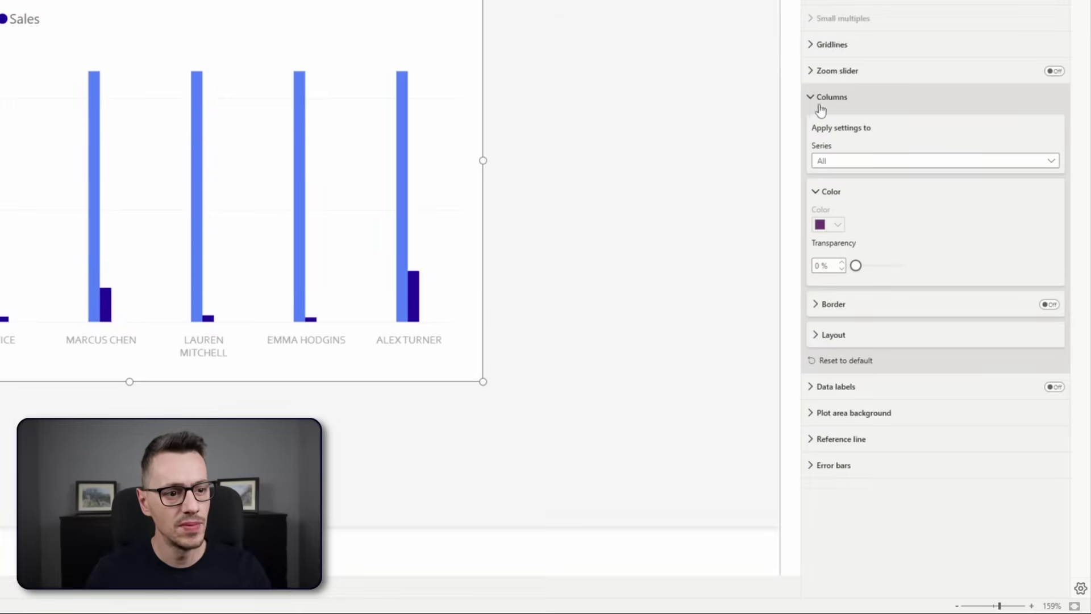
pyautogui.click(824, 337)
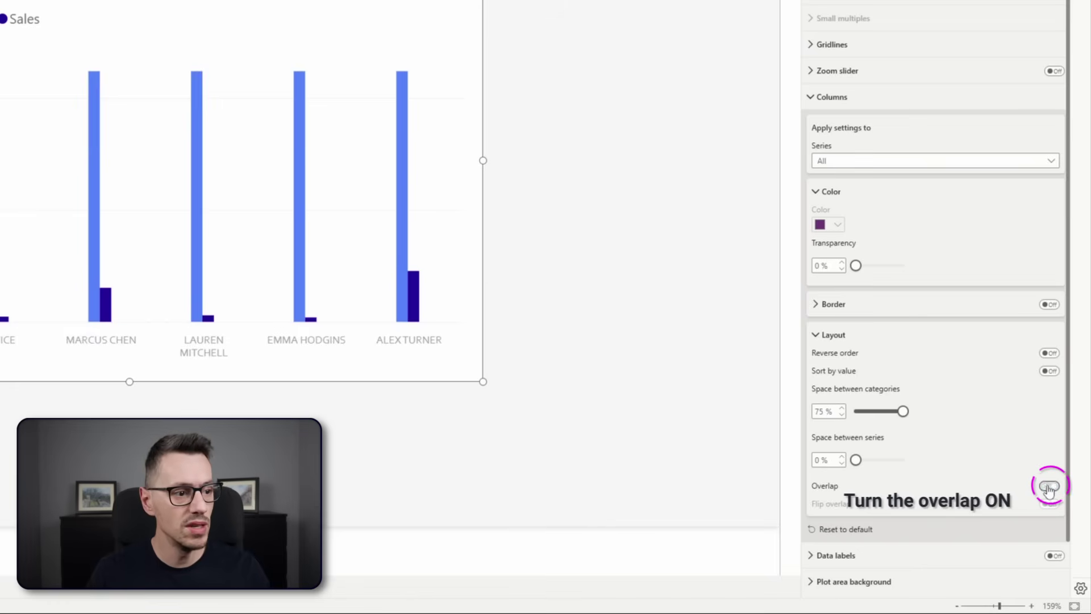
pyautogui.click(1049, 487)
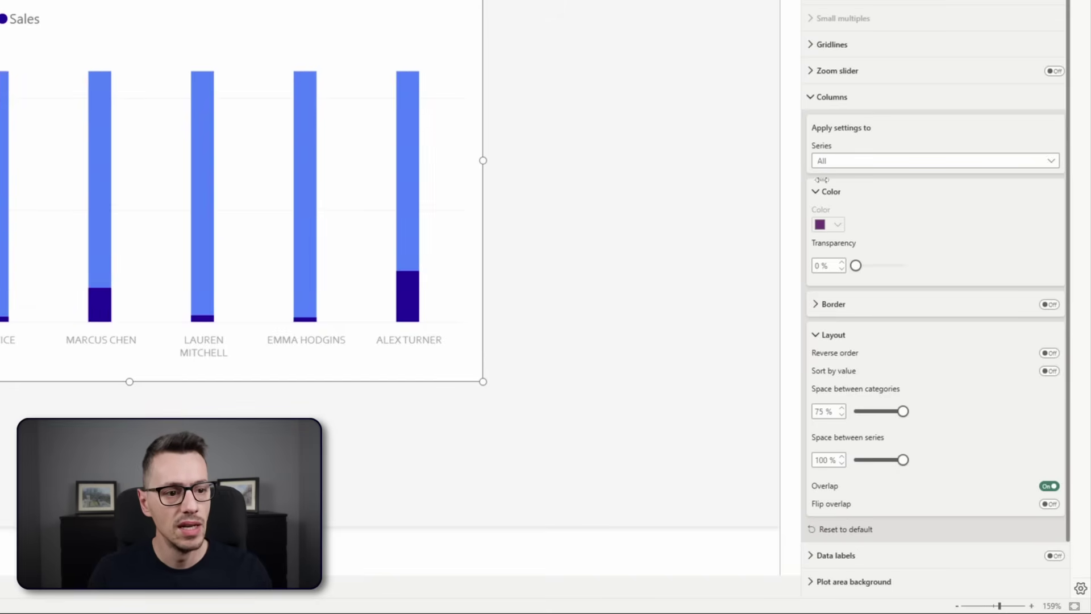
# Target the Columns settings at the MAX VALUE series, after briefly trying Sales.
pyautogui.click(894, 164)
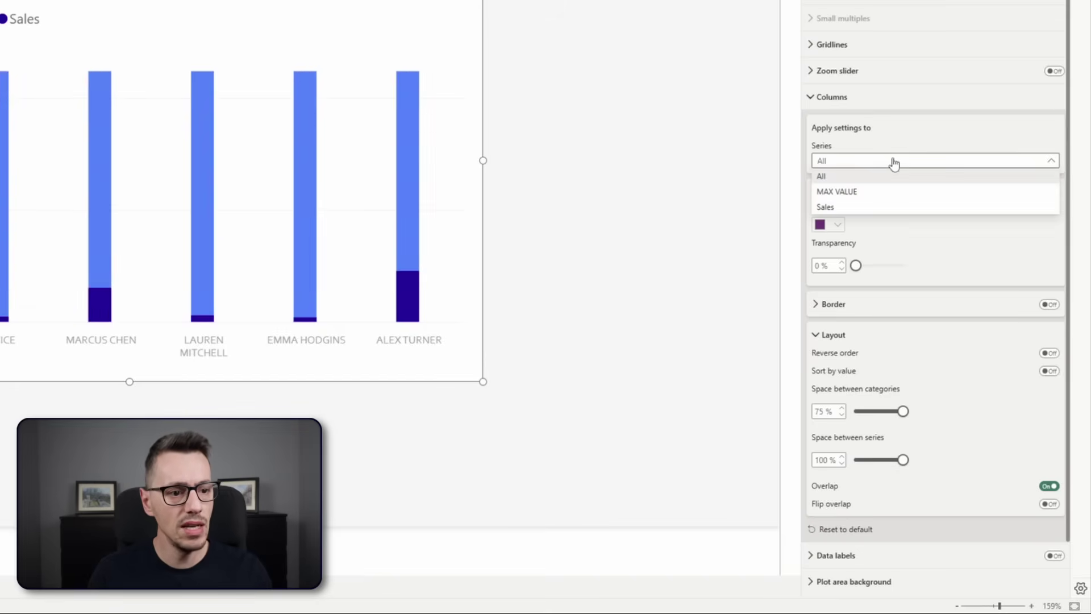
pyautogui.click(863, 215)
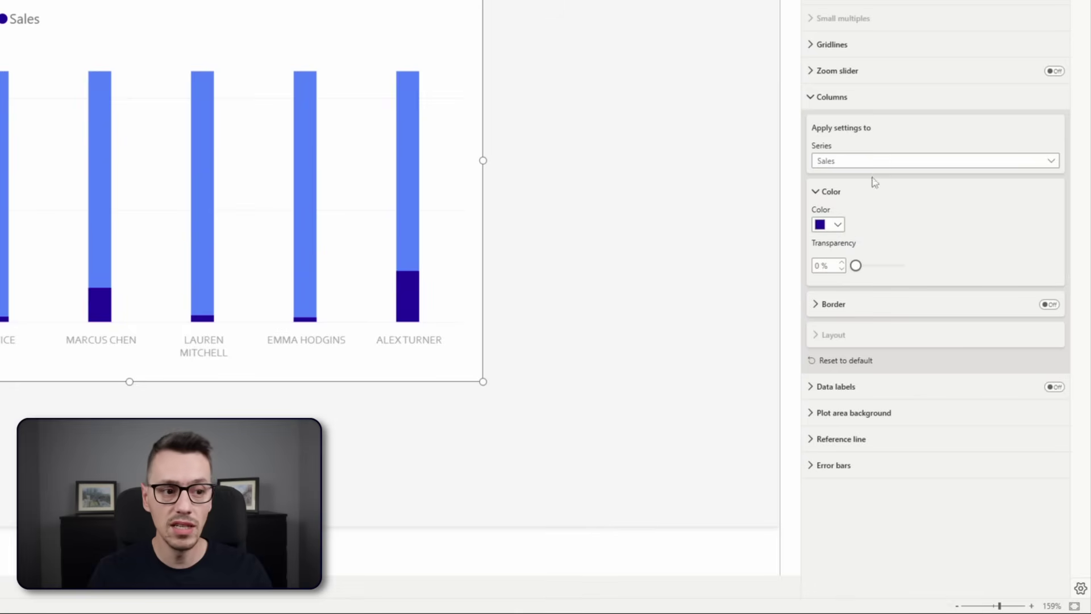
pyautogui.click(870, 164)
pyautogui.click(855, 195)
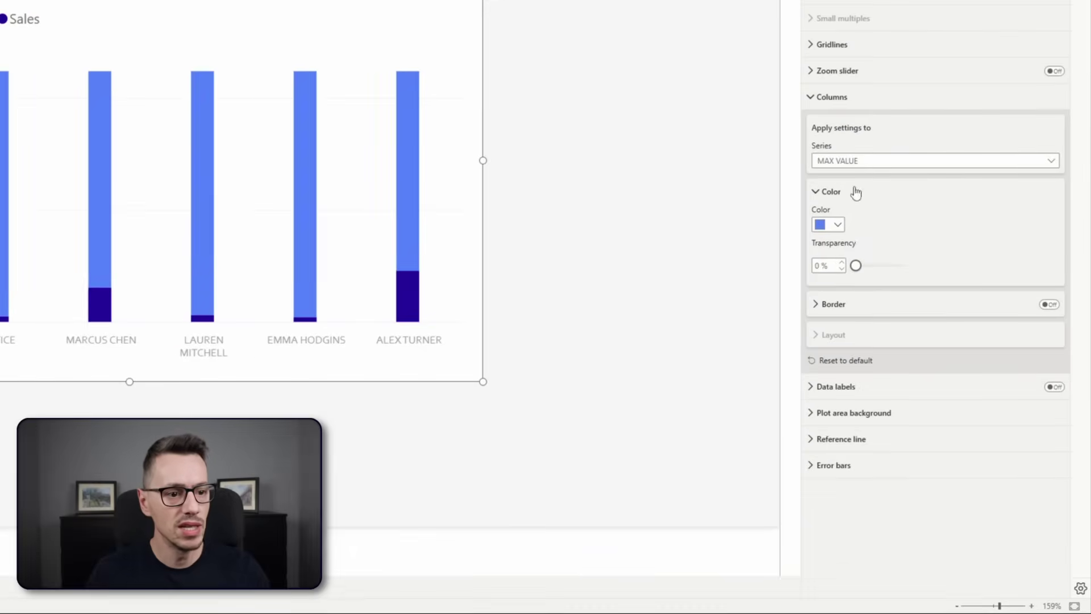
# Colour the MAX VALUE columns light grey #e6e6e6 and the Sales columns purple #753375.
pyautogui.click(838, 225)
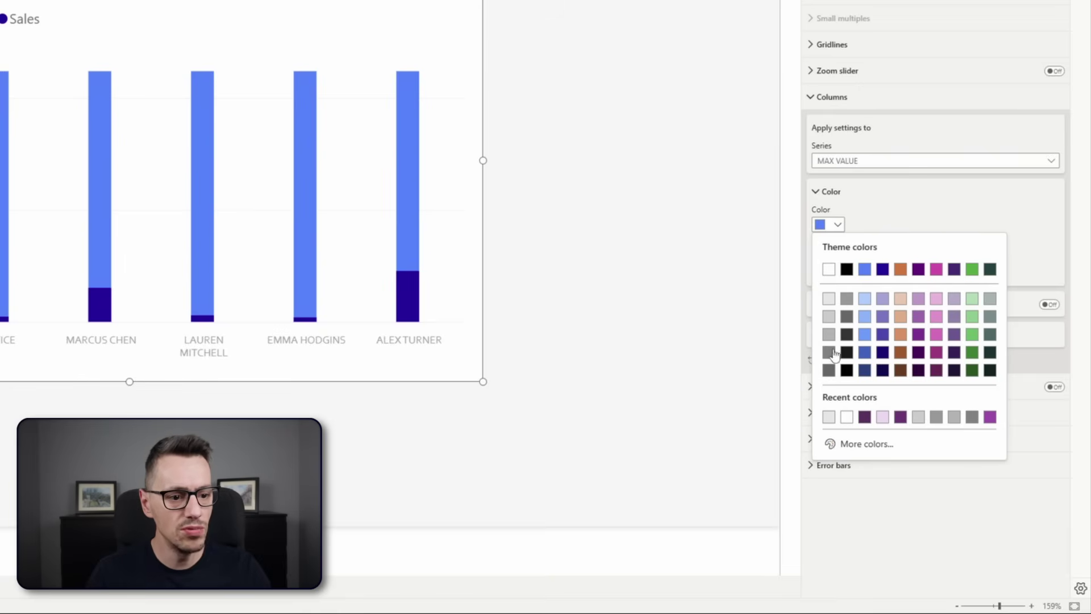
pyautogui.click(829, 419)
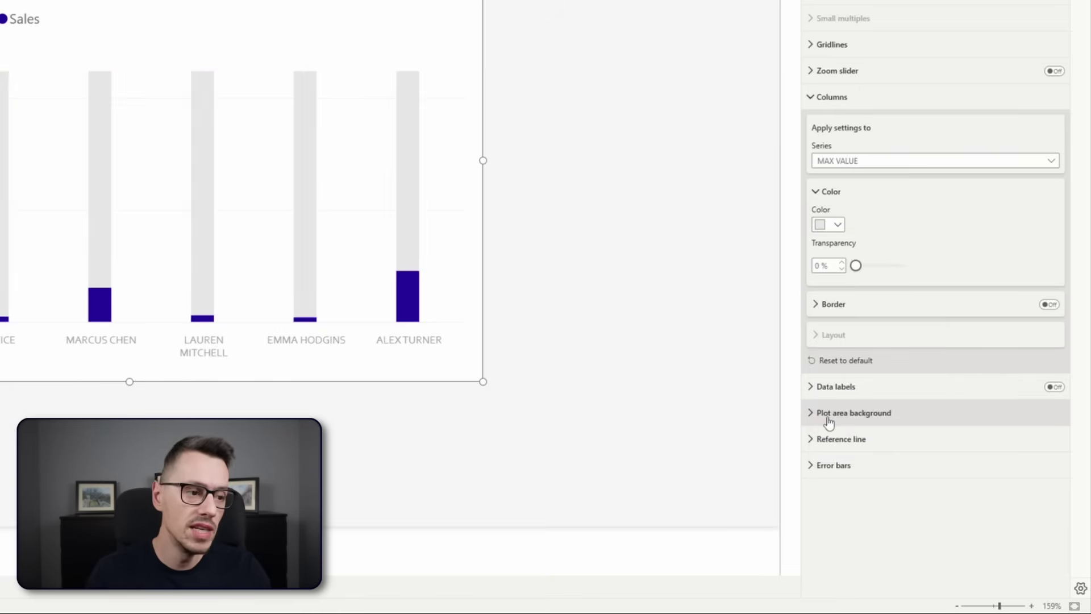
pyautogui.click(849, 166)
pyautogui.click(847, 206)
pyautogui.click(838, 226)
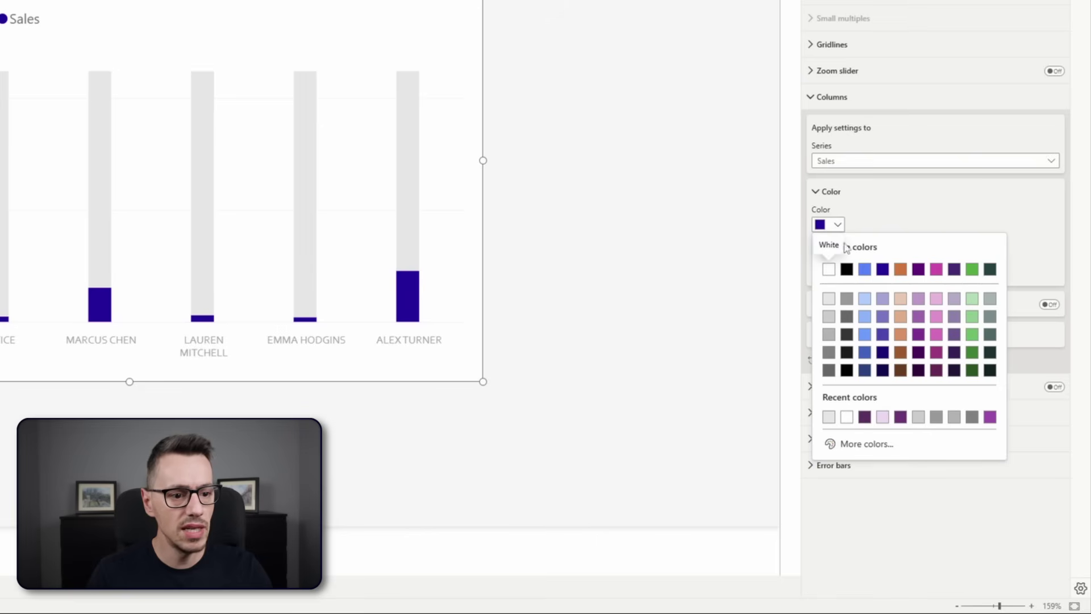
pyautogui.click(900, 419)
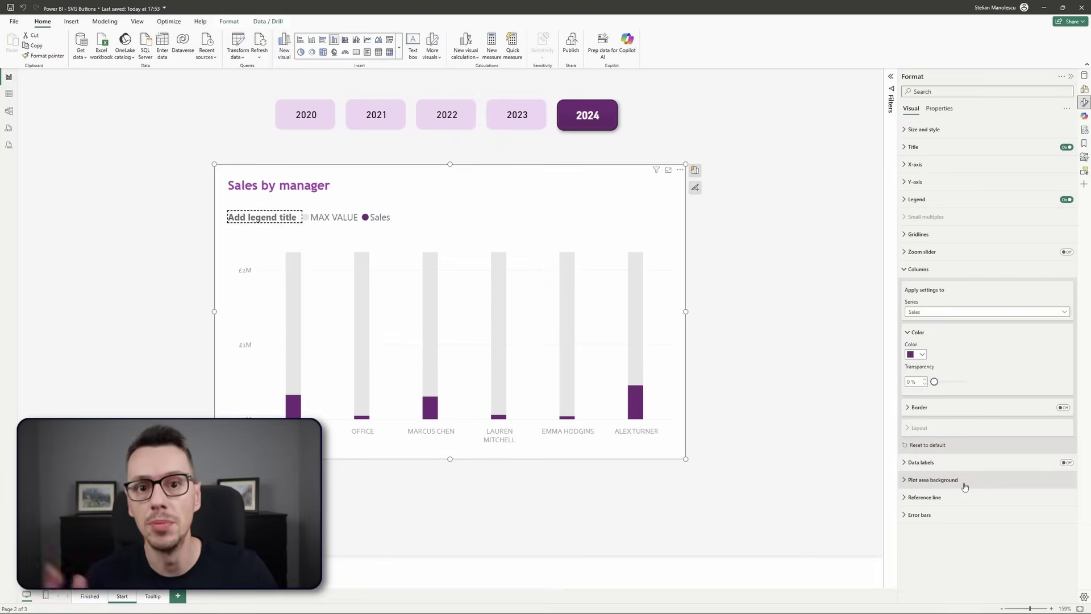
pyautogui.click(802, 423)
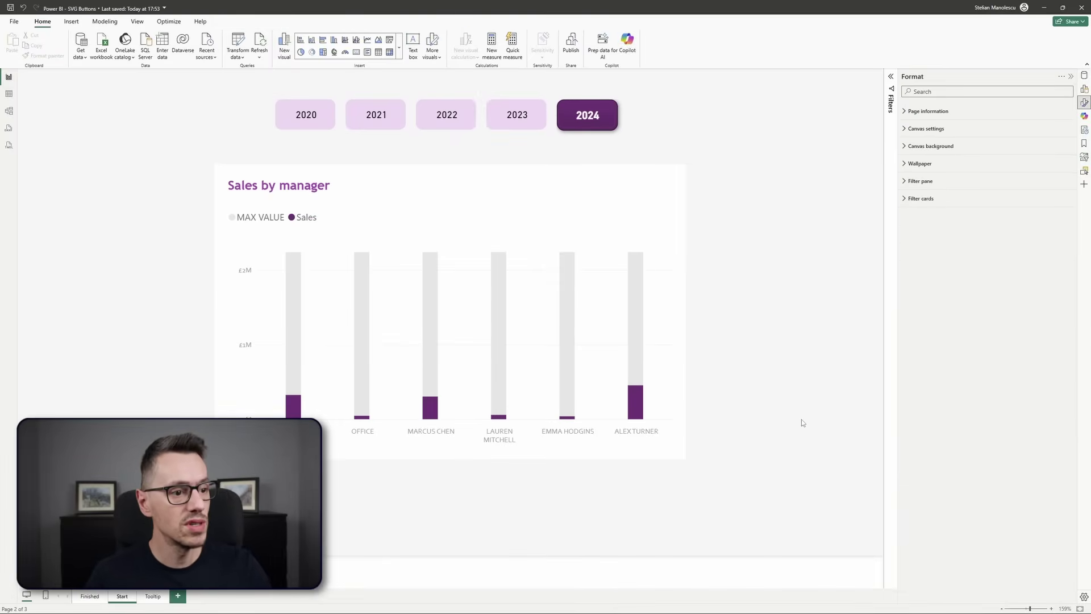
# Turn off the chart legend and preview the result.
pyautogui.click(678, 304)
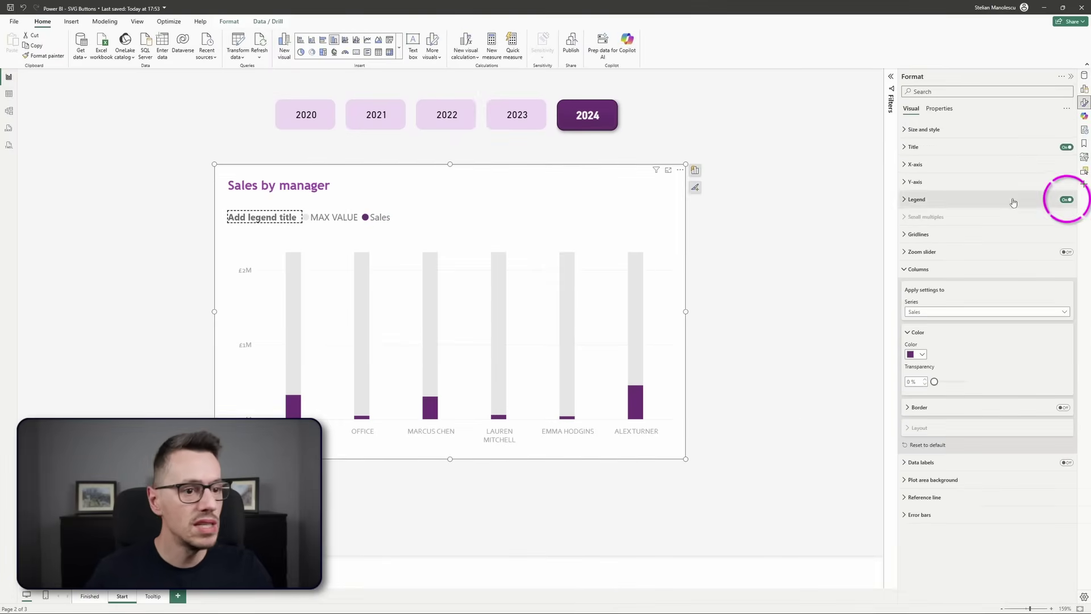
pyautogui.click(1072, 201)
pyautogui.click(774, 332)
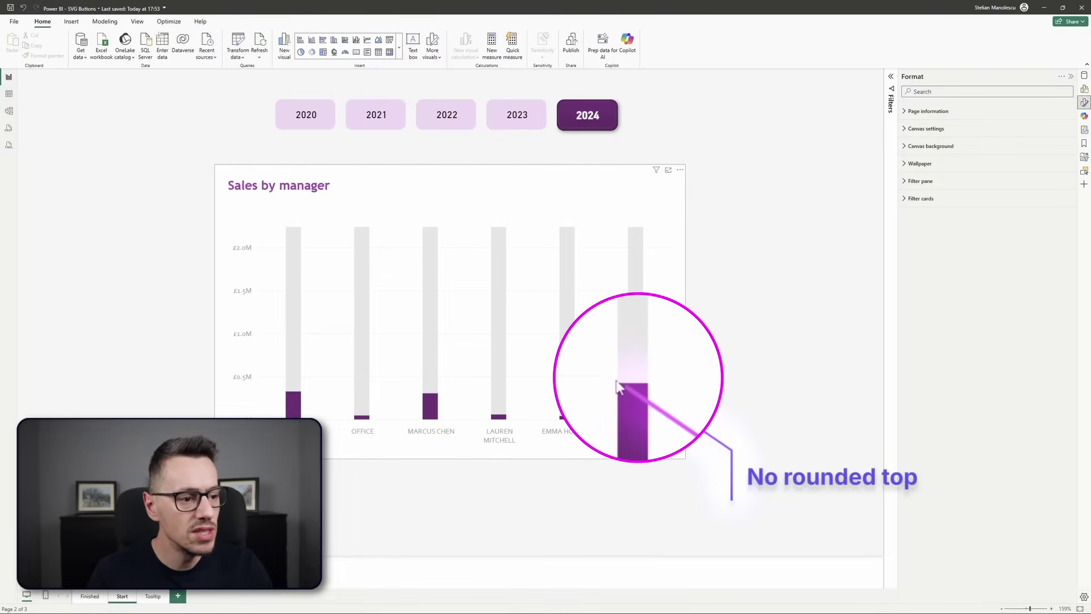
# Step the year slicer through 2023, 2022, 2021 and 2020, then settle on 2023.
pyautogui.click(516, 116)
pyautogui.click(440, 119)
pyautogui.click(374, 116)
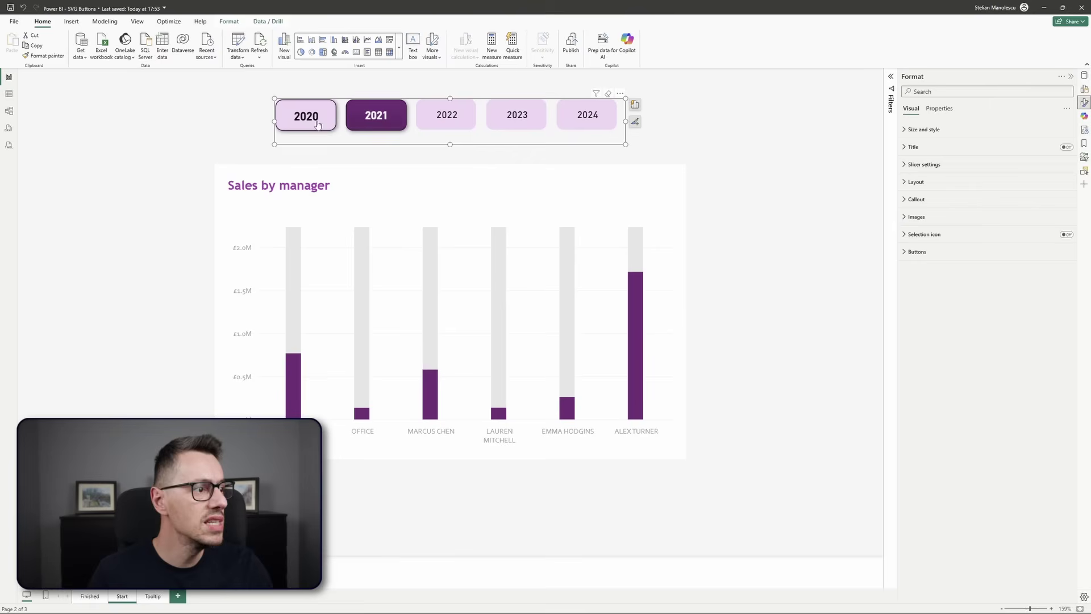
pyautogui.click(307, 116)
pyautogui.click(515, 124)
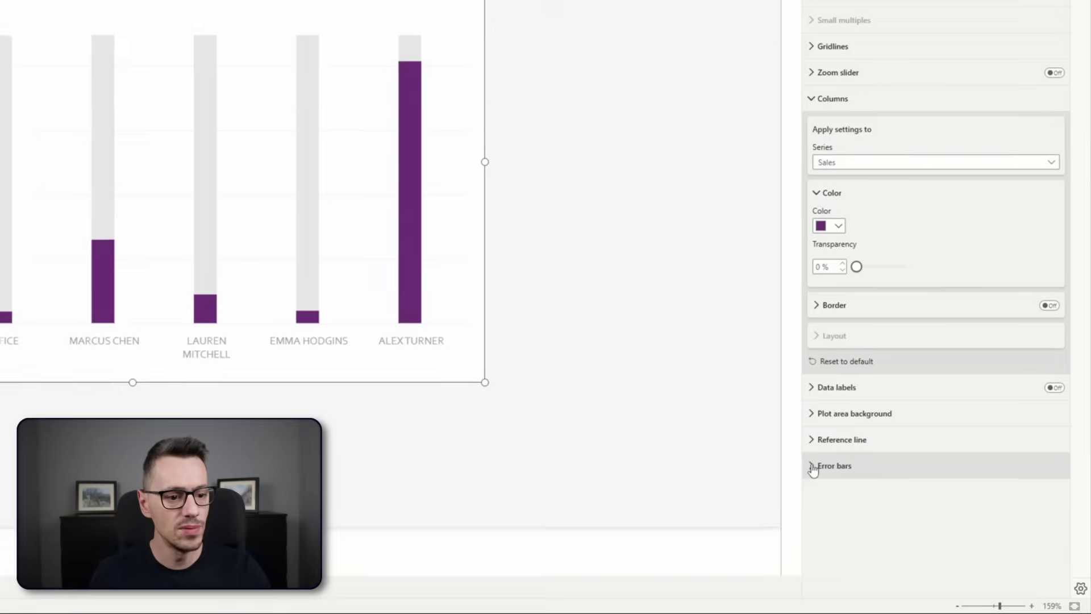
# Enable error bars on the Sales series with SALES CY from KEY MEASURES > 01 KPI as upper bound.
pyautogui.click(813, 466)
pyautogui.scroll(-5, 898, 275)
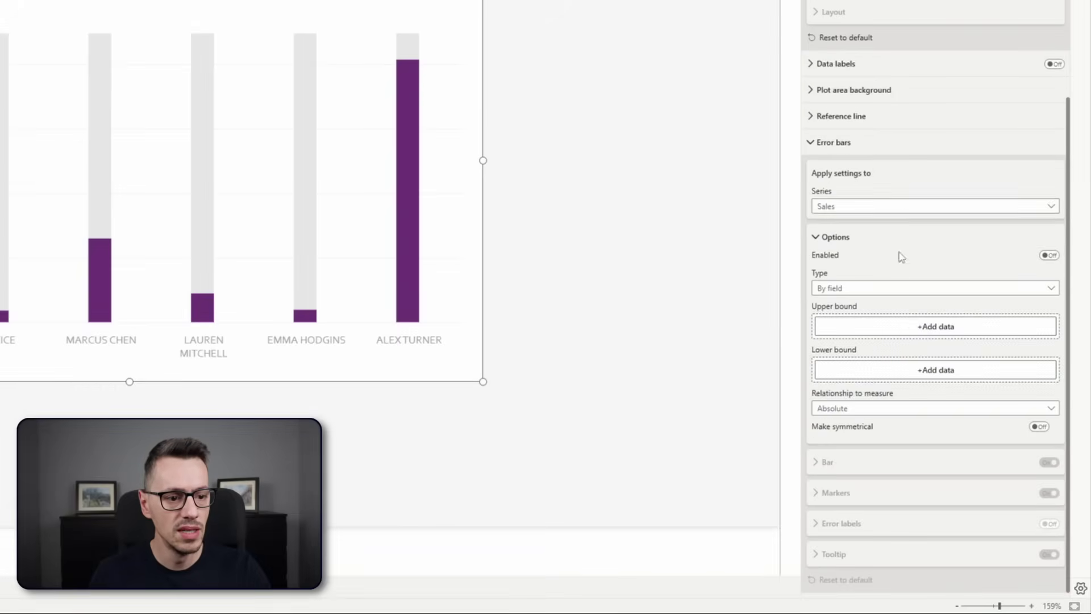
pyautogui.click(896, 210)
pyautogui.click(884, 242)
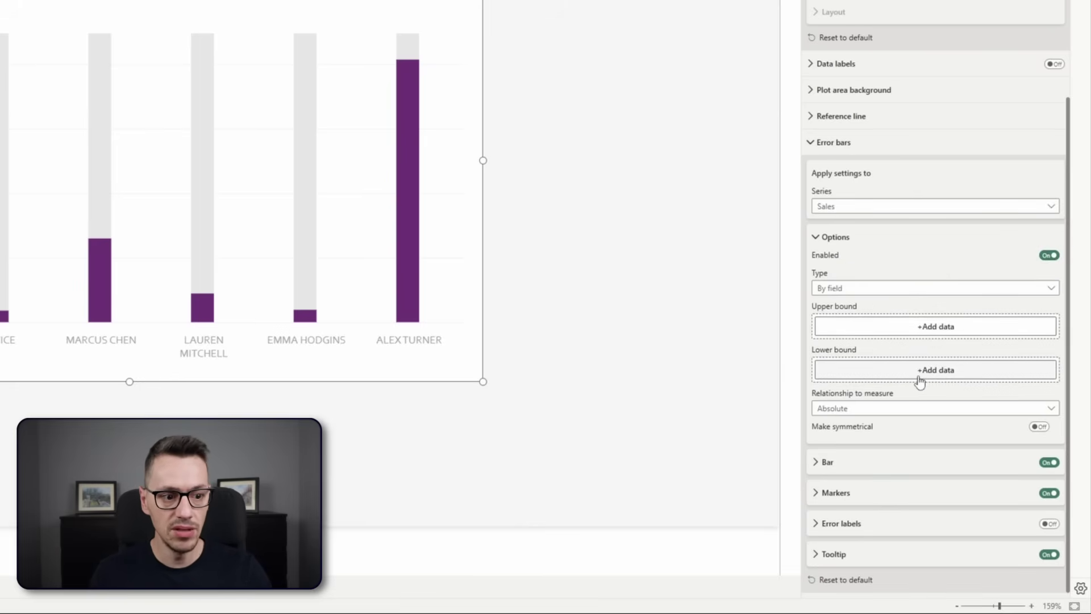
pyautogui.click(926, 330)
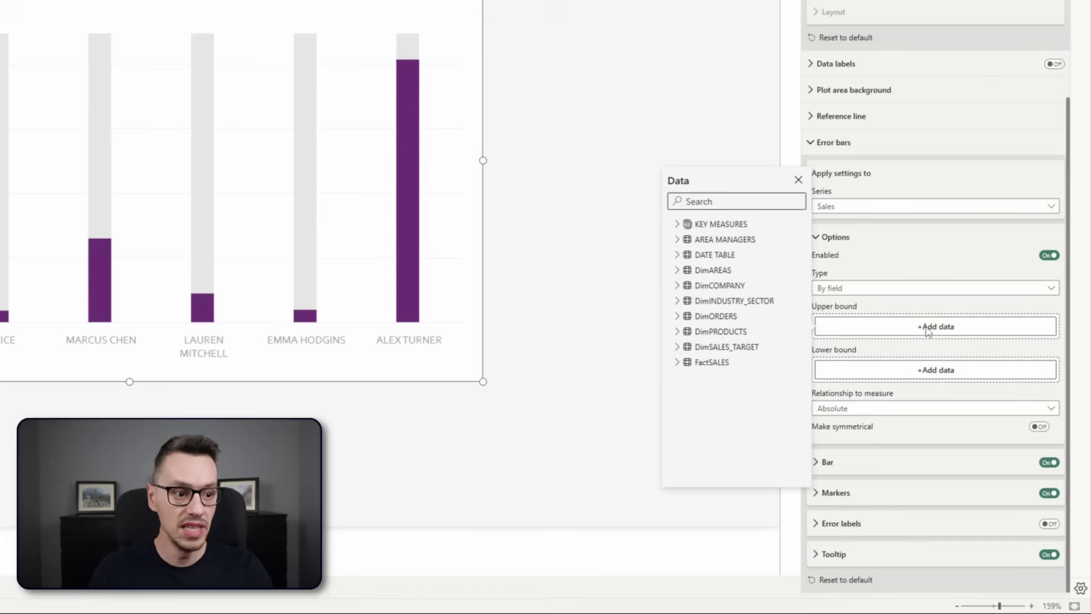
pyautogui.click(677, 224)
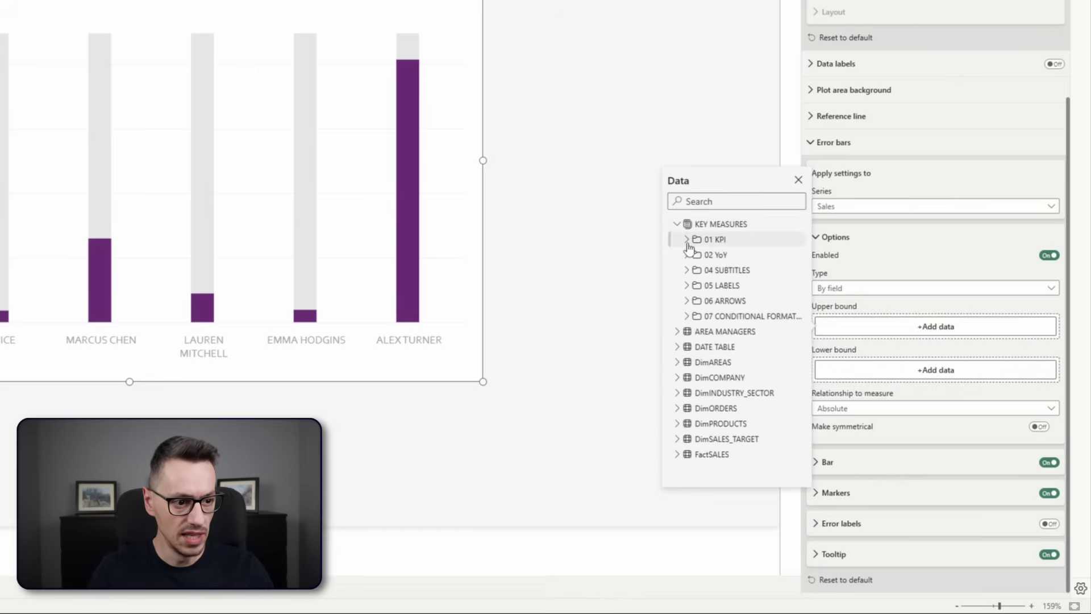
pyautogui.click(688, 240)
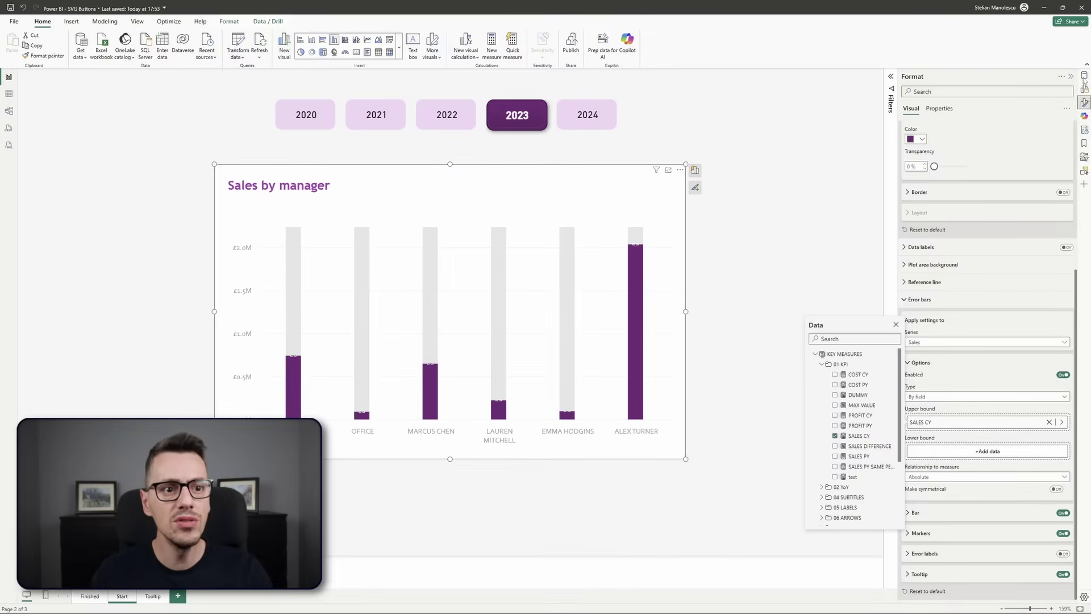
# Inspect the DUMMY measure's formula, then set DUMMY as the Sales error bars' lower bound.
pyautogui.click(1084, 76)
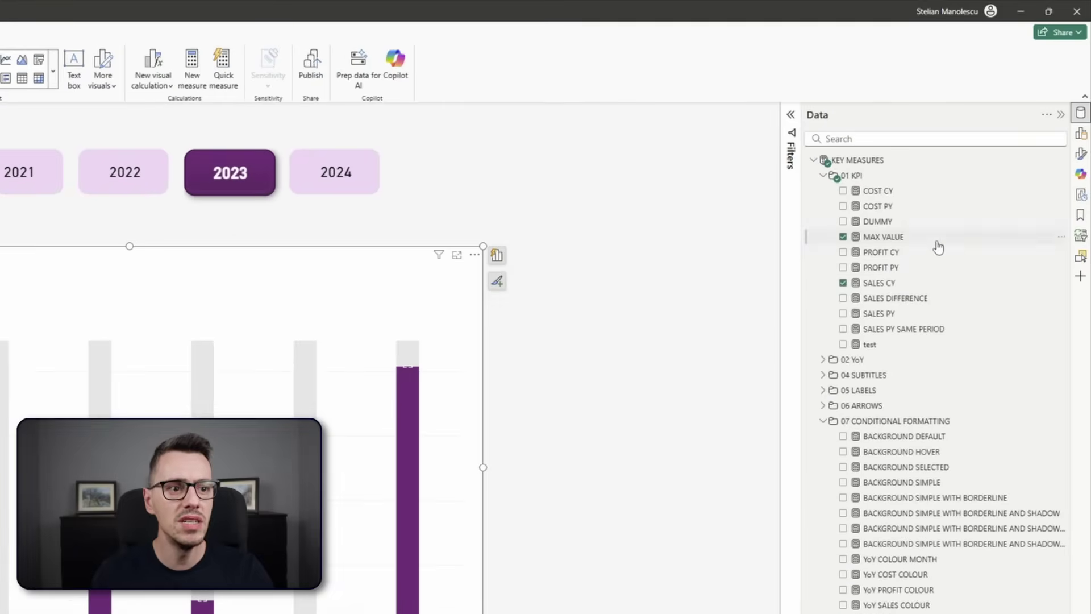
pyautogui.click(879, 221)
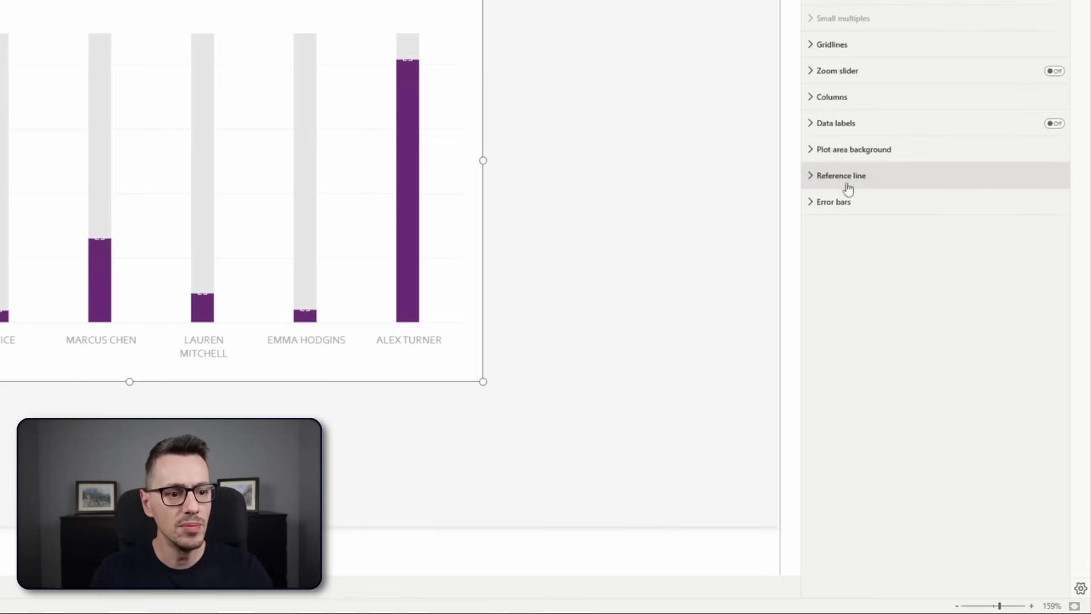
pyautogui.click(812, 202)
pyautogui.click(887, 429)
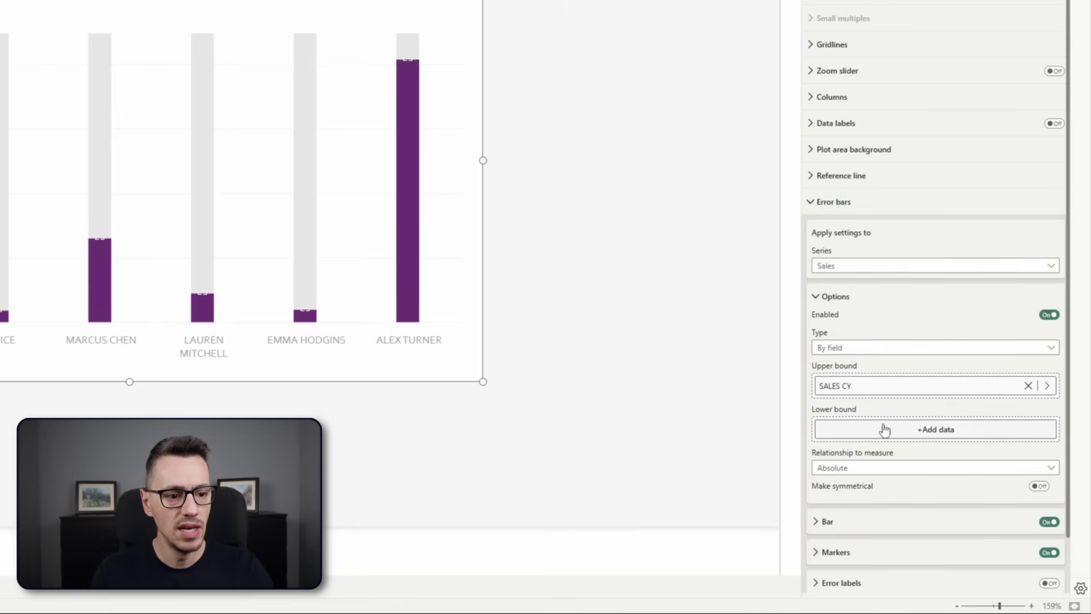
pyautogui.click(680, 327)
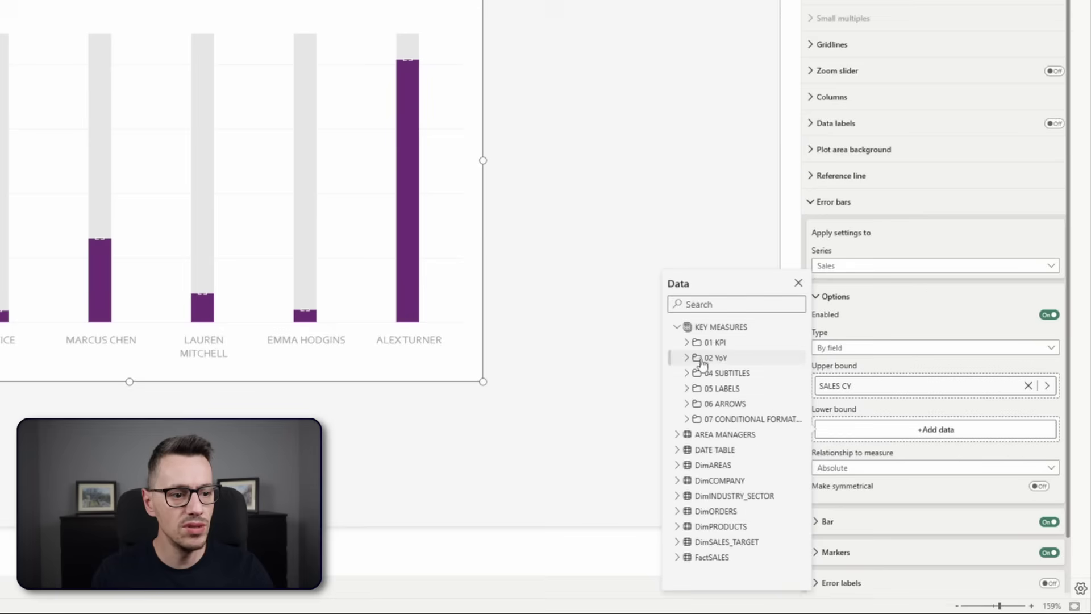
pyautogui.click(687, 343)
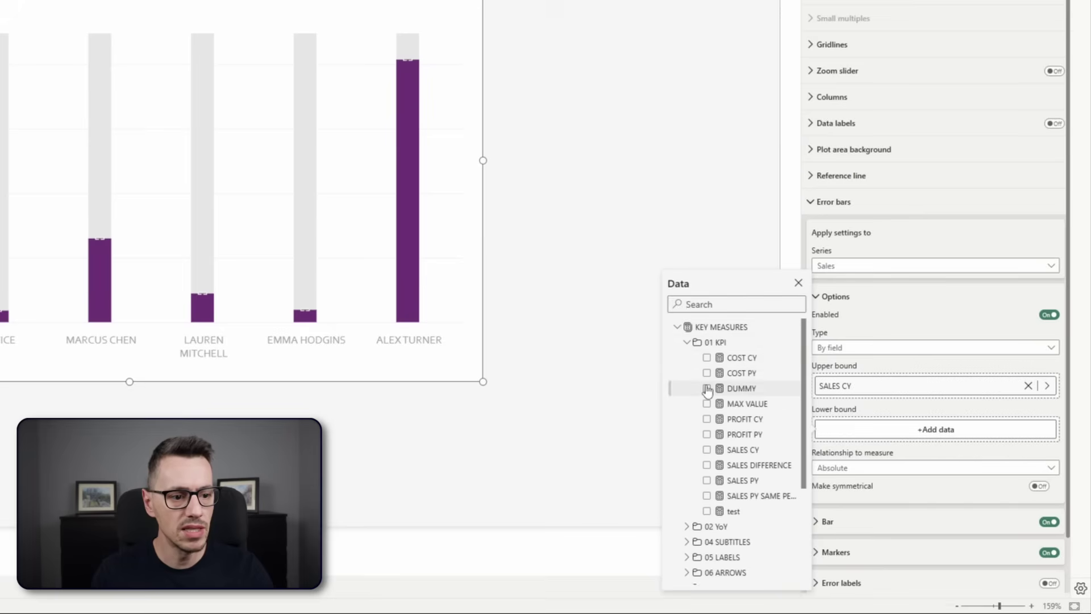
pyautogui.click(706, 388)
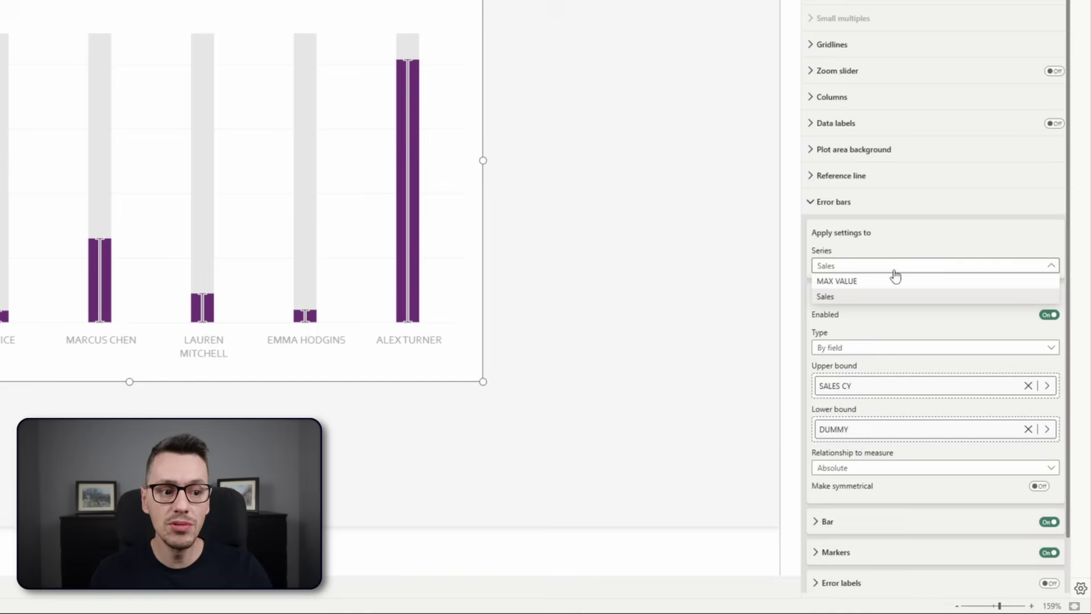
# Give the MAX VALUE series enabled error bars from DUMMY up to MAX VALUE.
pyautogui.click(868, 282)
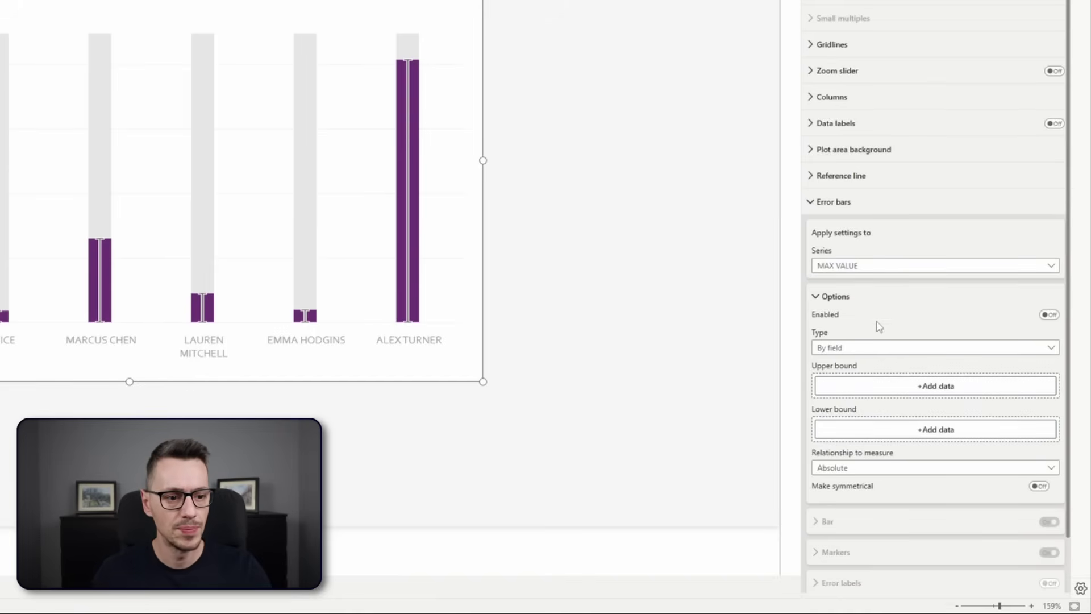
pyautogui.click(883, 386)
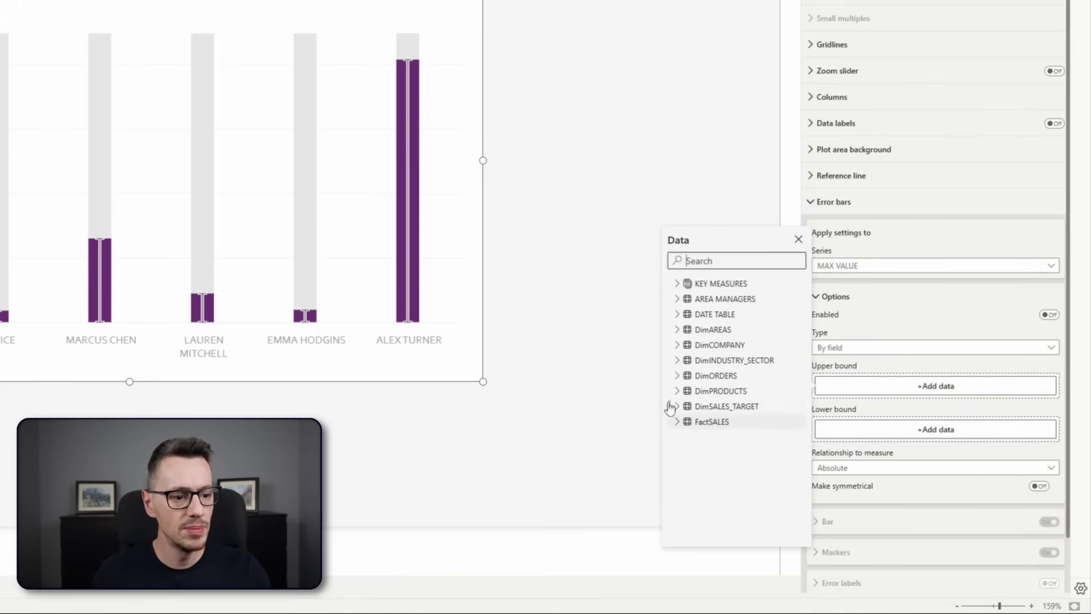
pyautogui.click(678, 284)
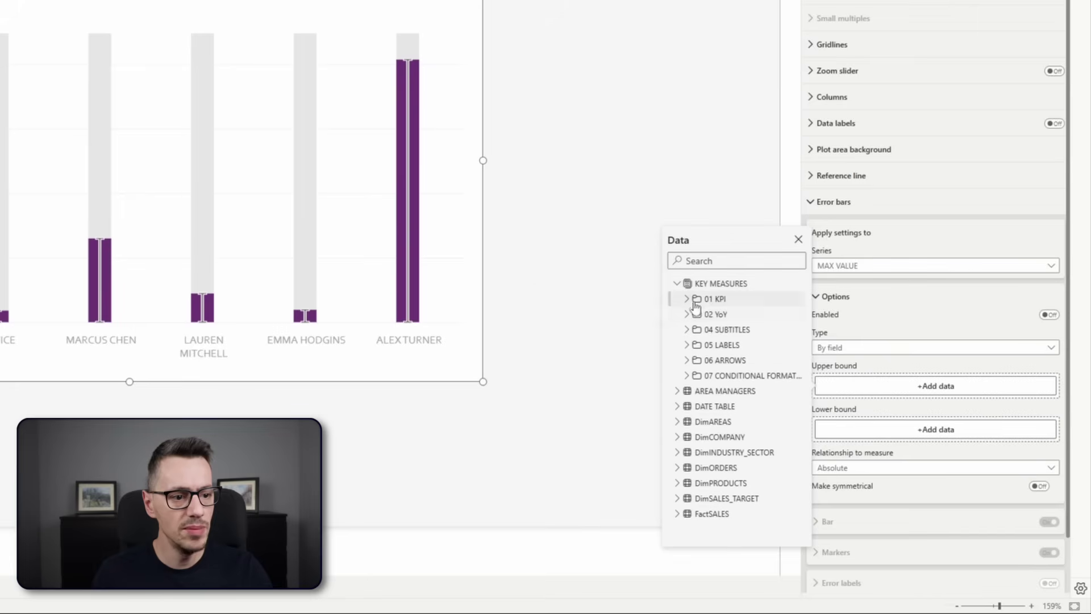
pyautogui.click(687, 299)
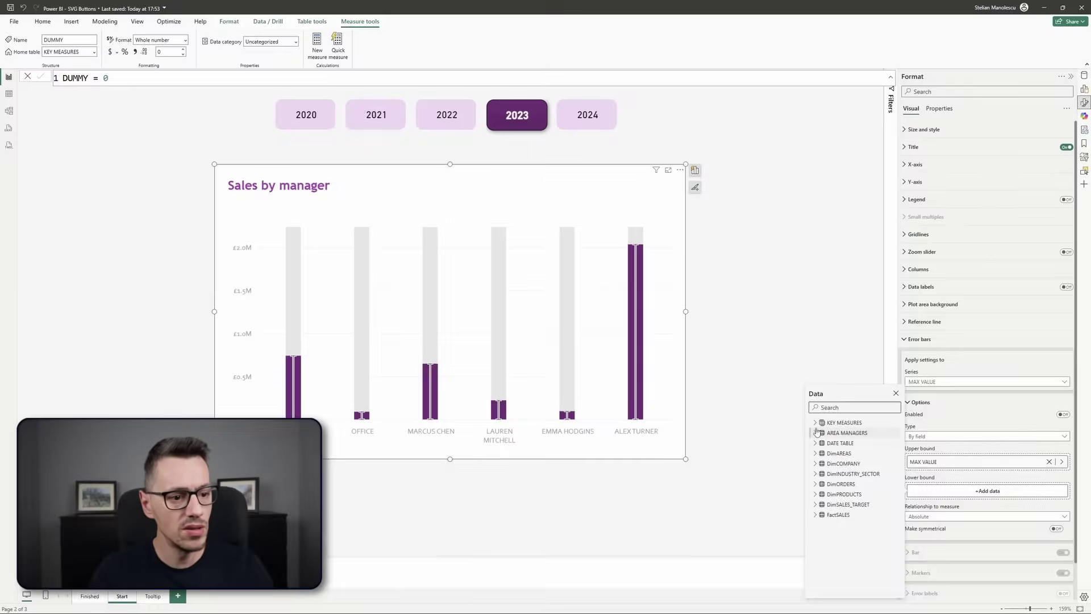
pyautogui.click(686, 343)
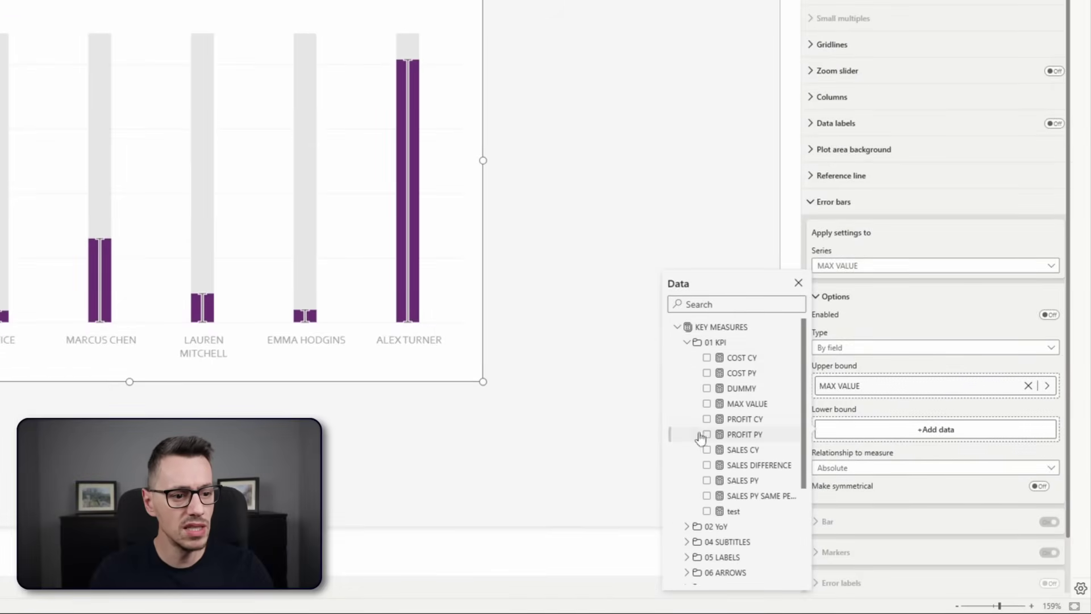
pyautogui.click(706, 388)
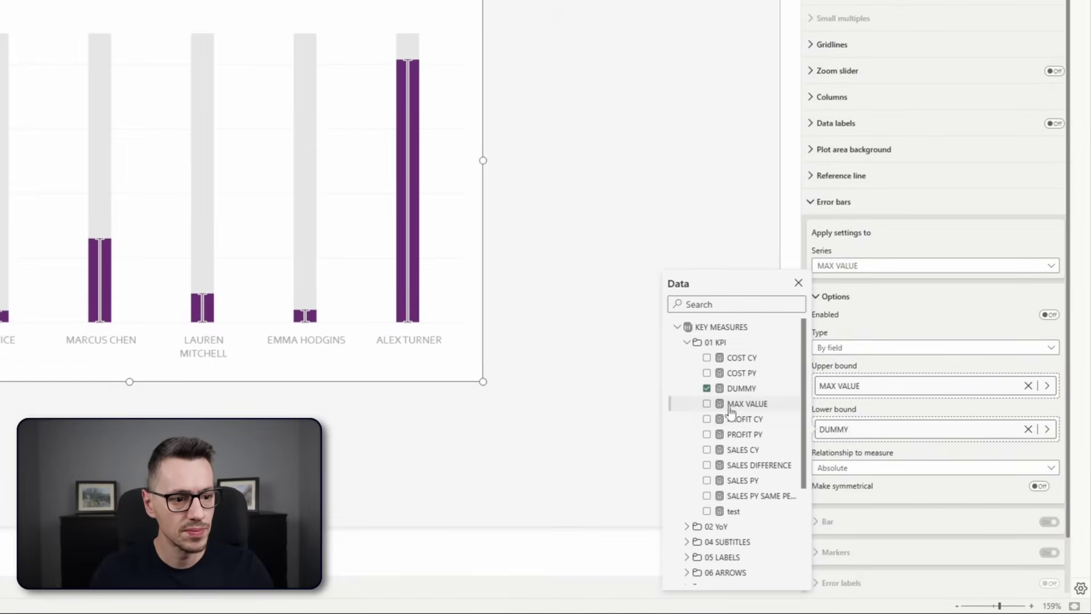
pyautogui.click(893, 315)
pyautogui.click(1048, 315)
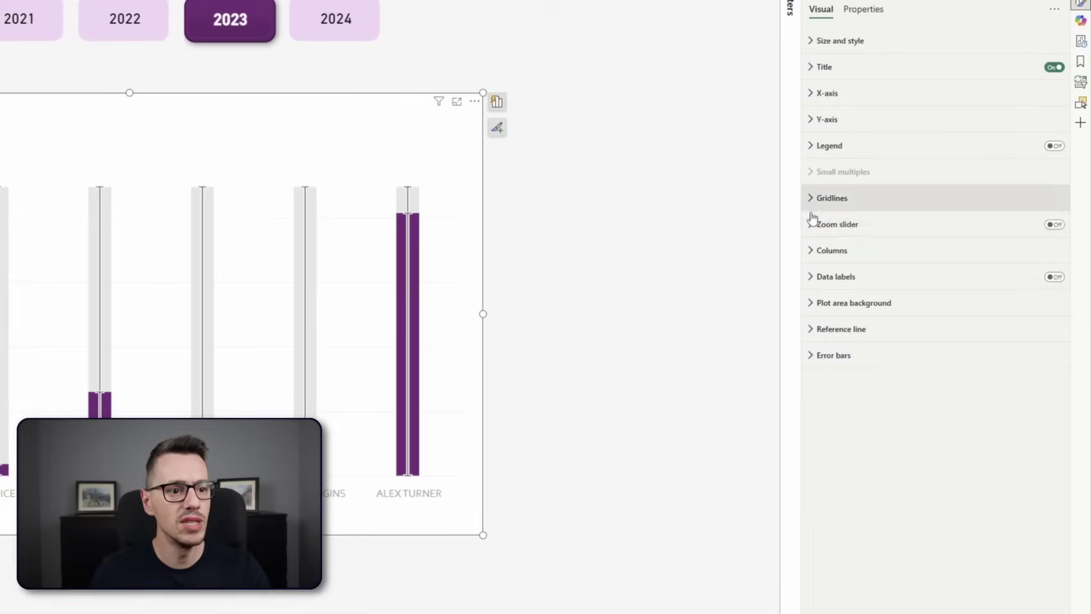
# Set the Columns formatting series to All so every column becomes 100% transparent.
pyautogui.click(814, 250)
pyautogui.click(866, 313)
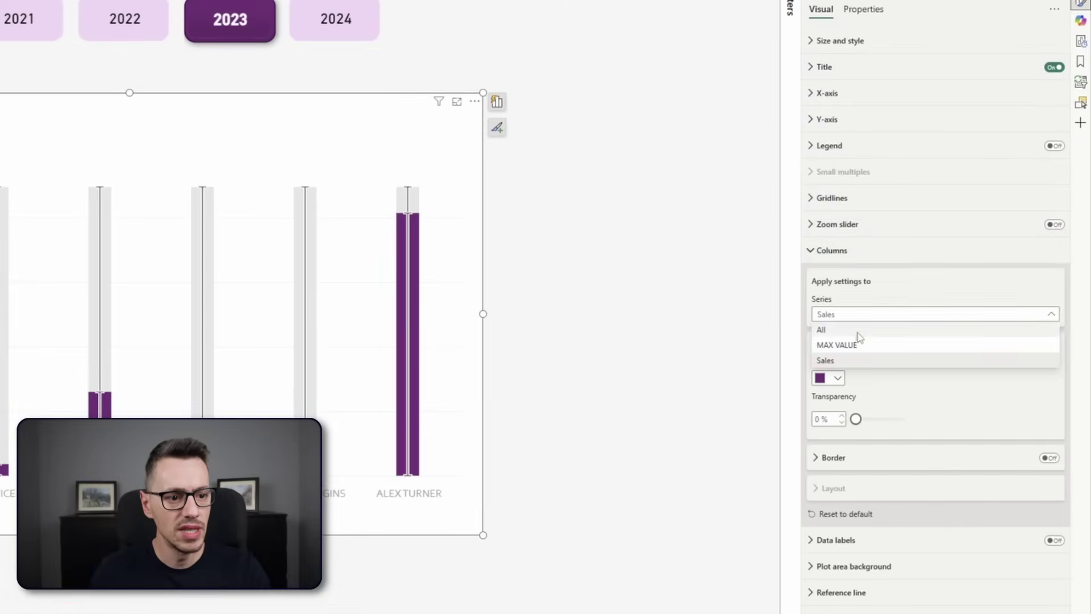
pyautogui.click(859, 330)
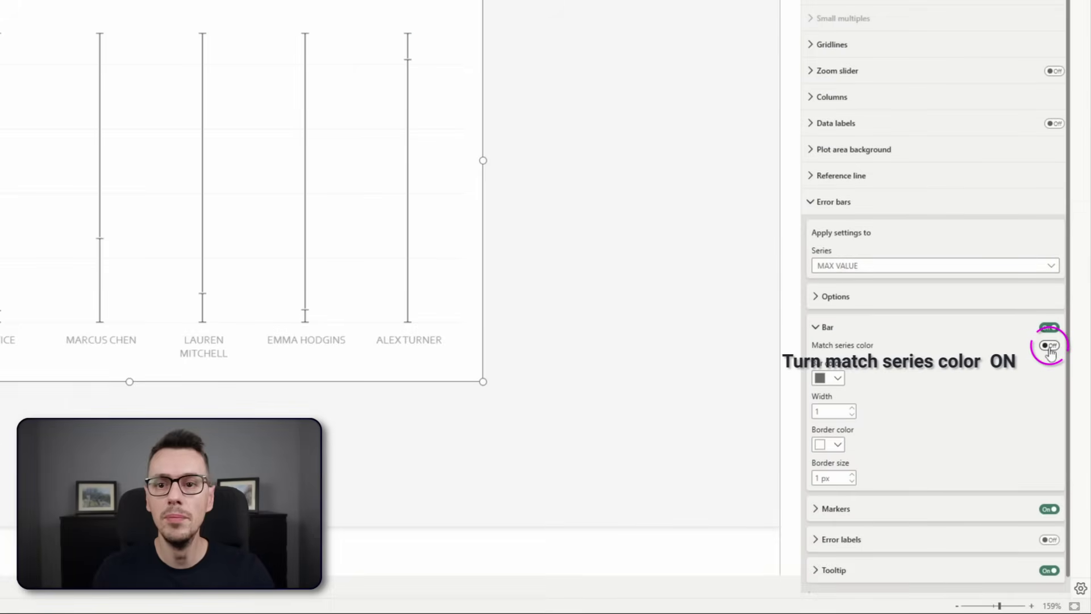
# Turn on Match series color for the MAX VALUE and Sales error bars, and set the Sales bar width to 10.
pyautogui.click(1049, 348)
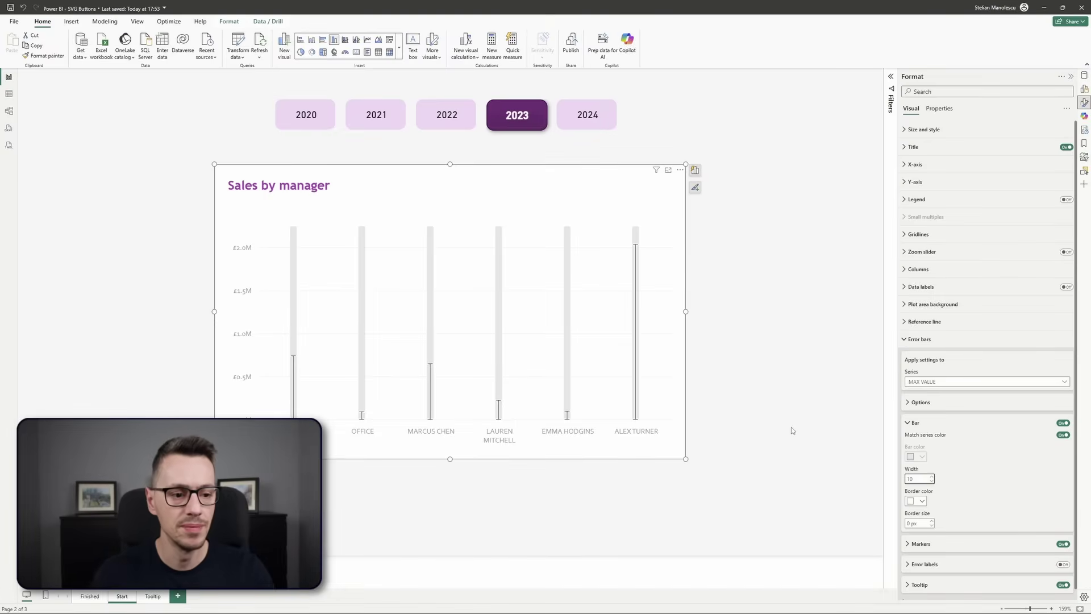
pyautogui.click(932, 382)
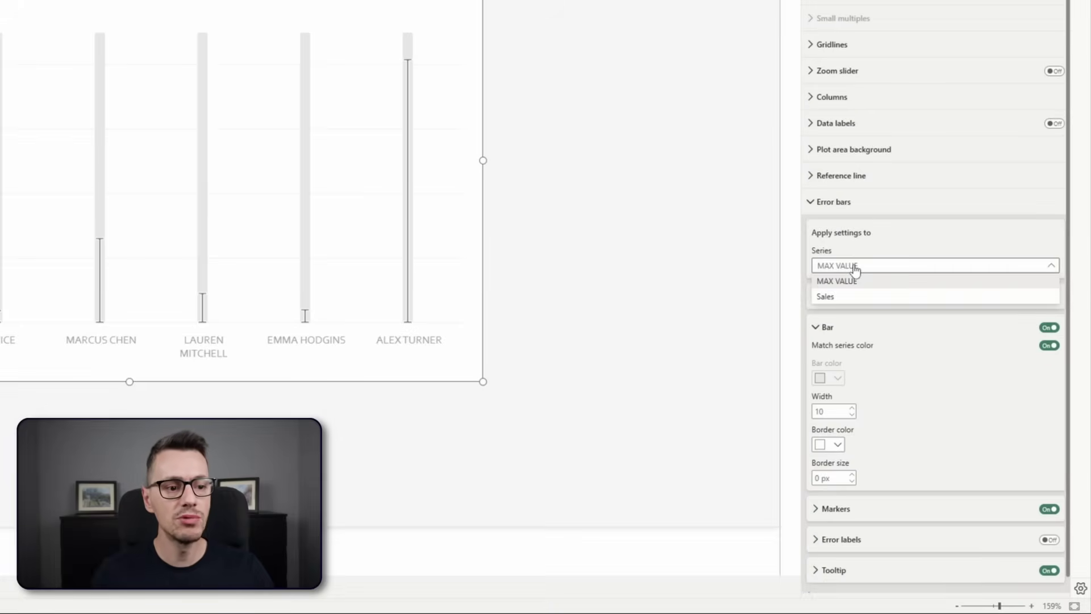
pyautogui.click(831, 298)
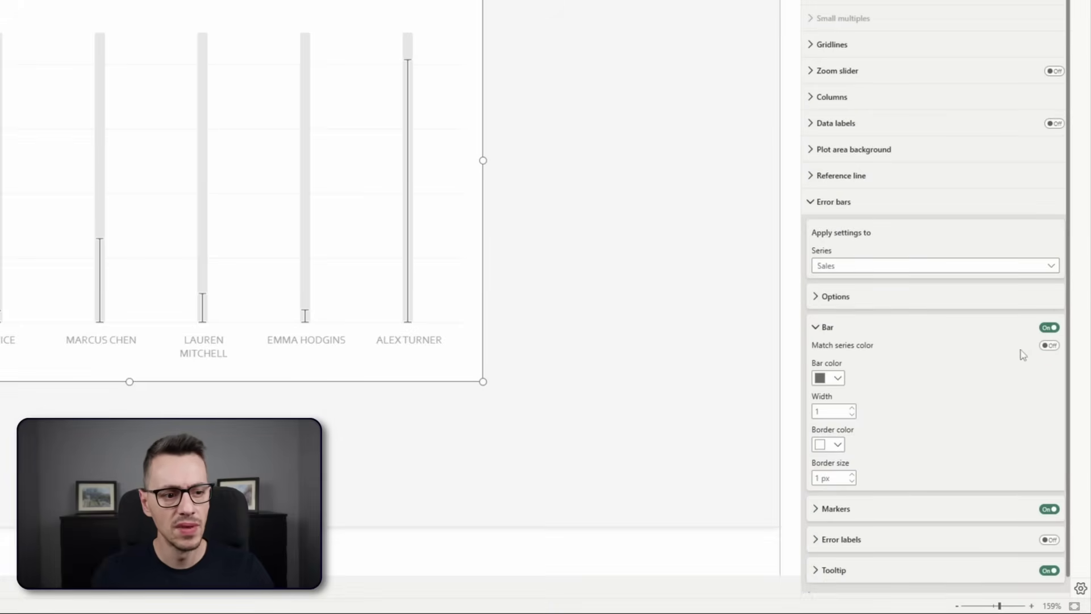
pyautogui.click(1050, 346)
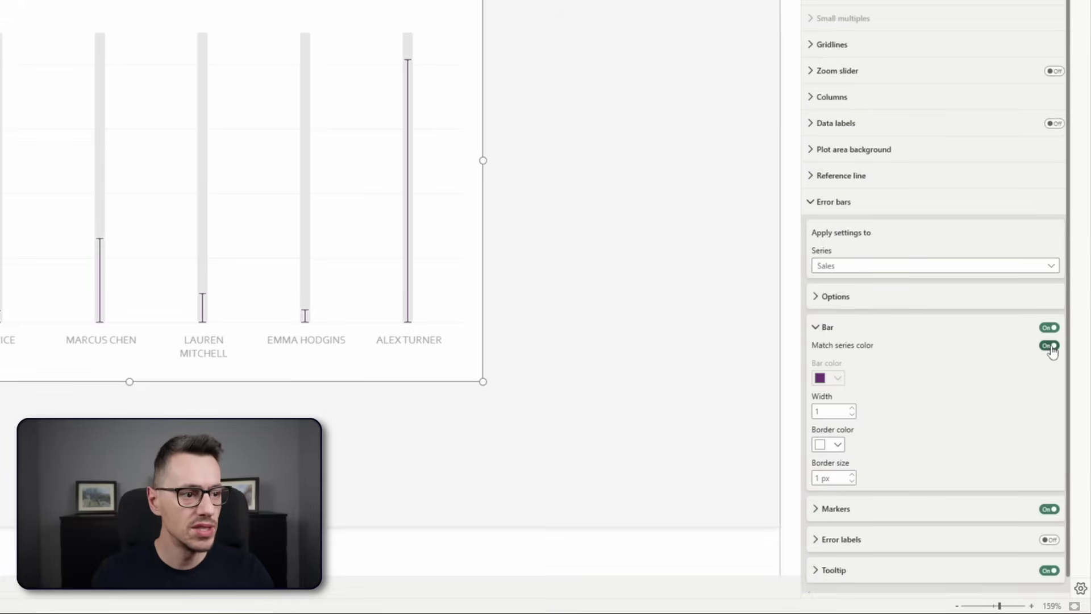
pyautogui.click(833, 412)
pyautogui.write('10')
pyautogui.press('Return')
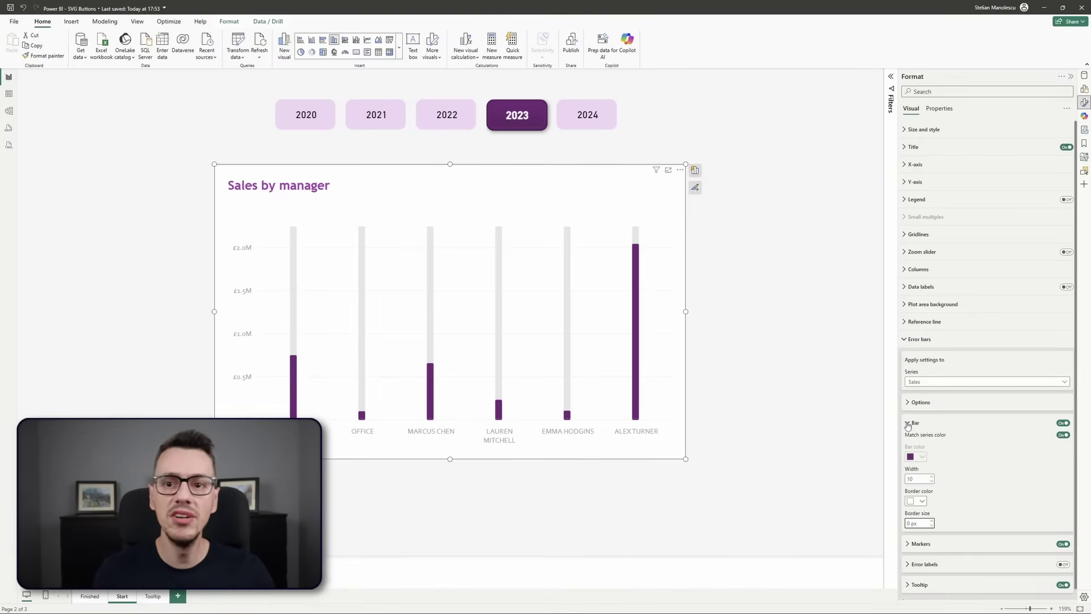
# Cap the Sales error bars with circle-shaped markers.
pyautogui.click(907, 423)
pyautogui.click(907, 444)
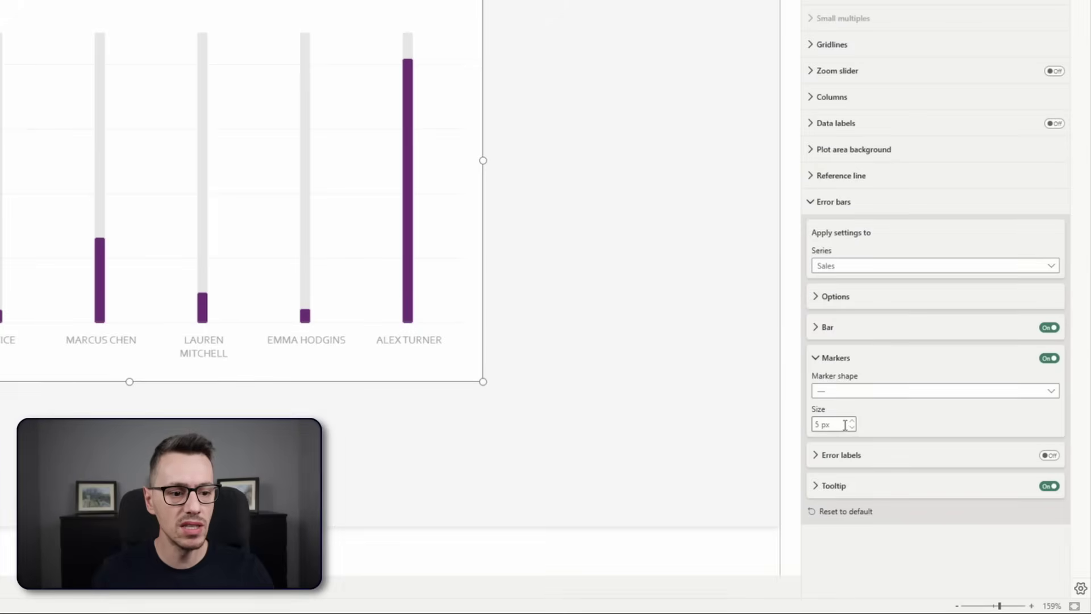
pyautogui.click(871, 392)
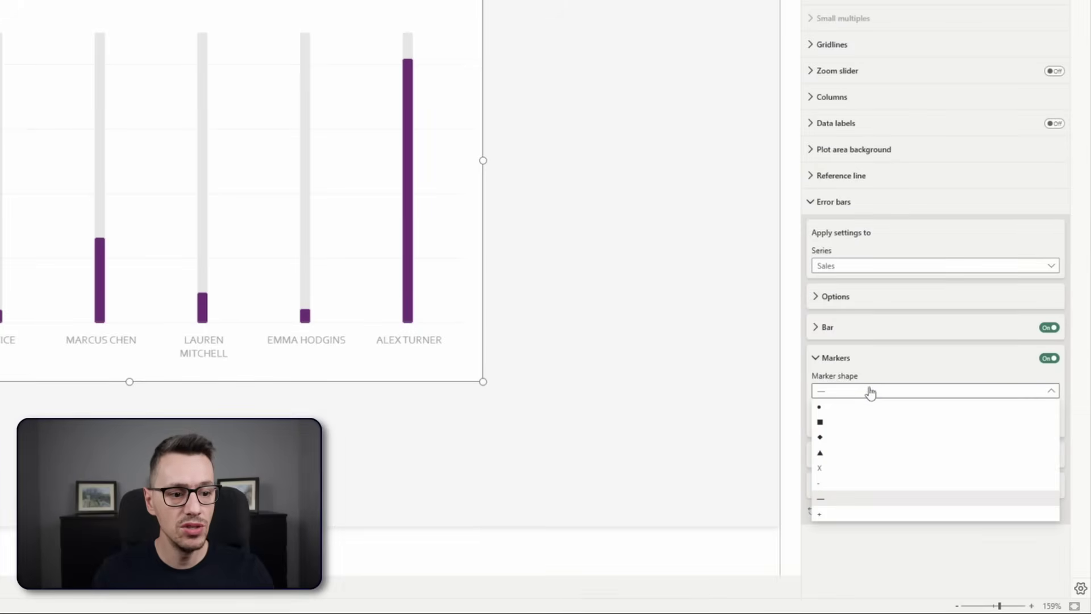
pyautogui.click(836, 408)
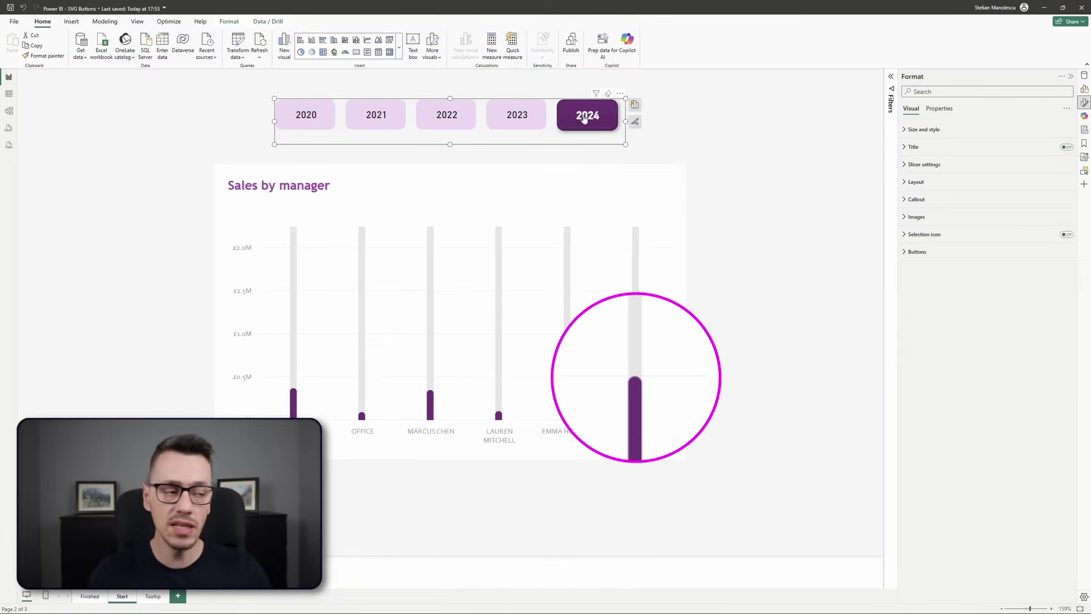
# Cycle the year slicer through 2020–2024 to test the chart, ending on 2023.
pyautogui.click(460, 129)
pyautogui.click(389, 118)
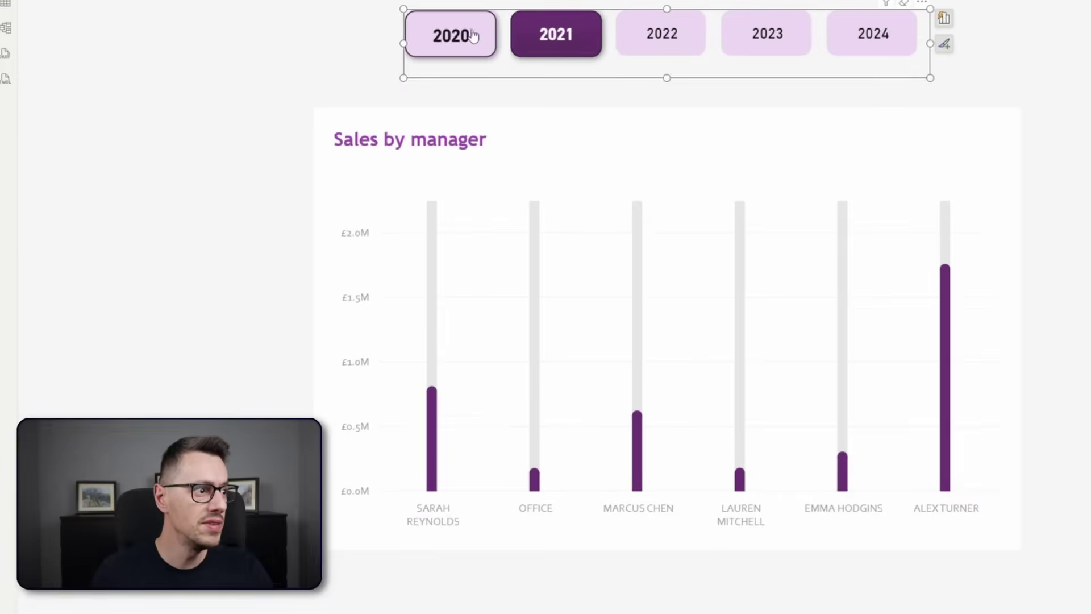
pyautogui.click(307, 119)
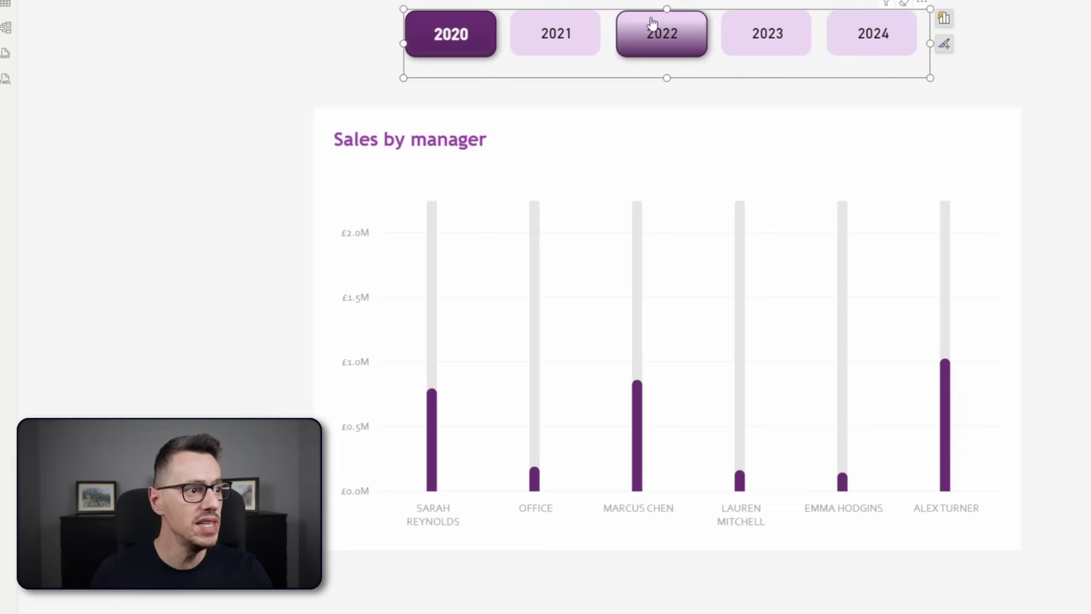
pyautogui.click(652, 23)
pyautogui.click(743, 35)
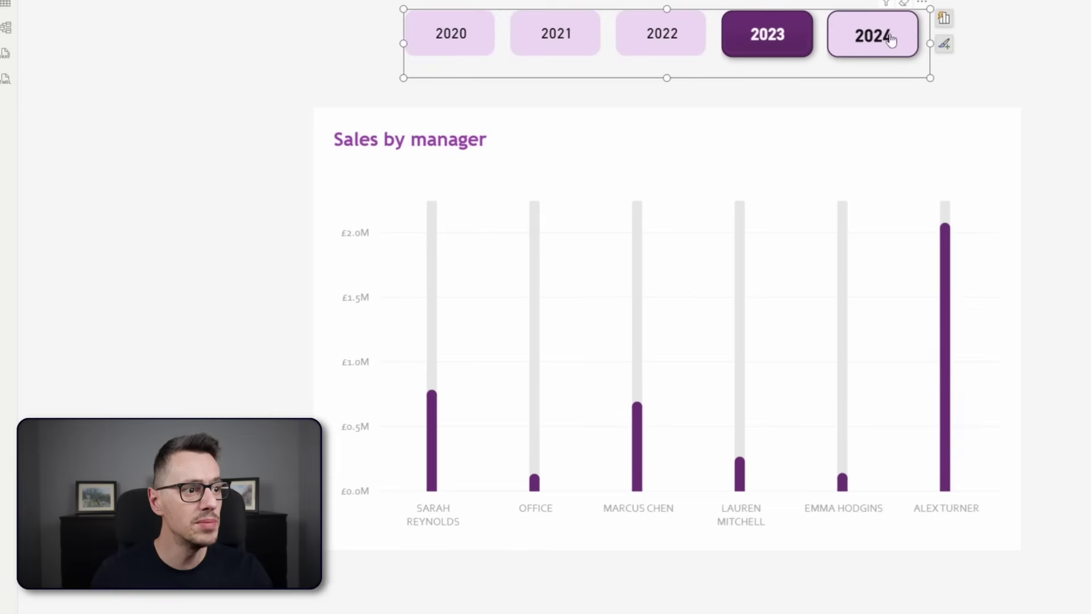
pyautogui.click(887, 35)
pyautogui.click(775, 50)
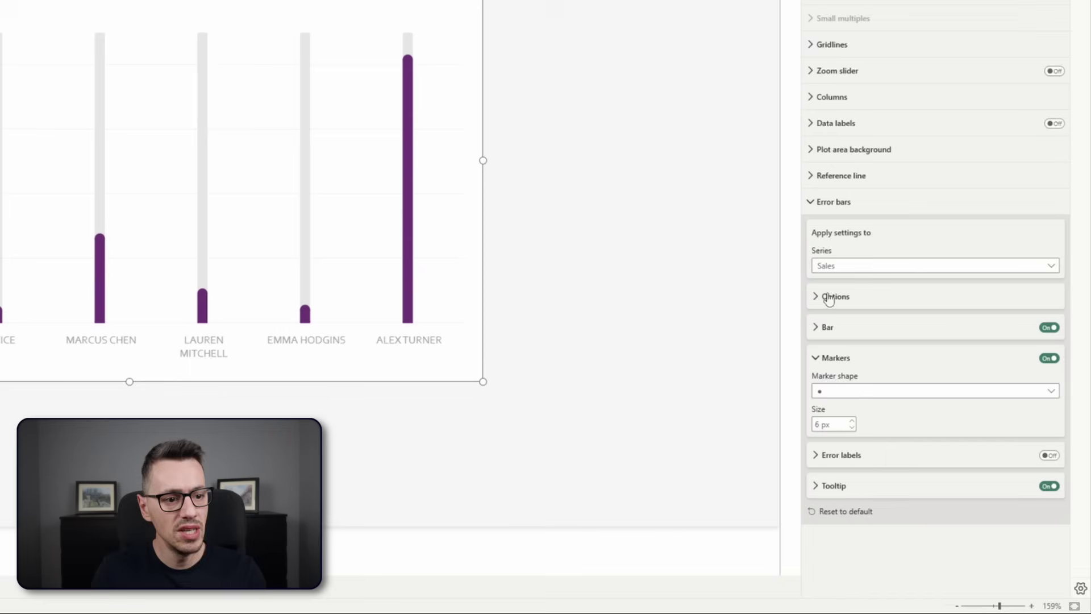
# Thin the Sales error bars to width 4 with 2 px markers.
pyautogui.click(817, 329)
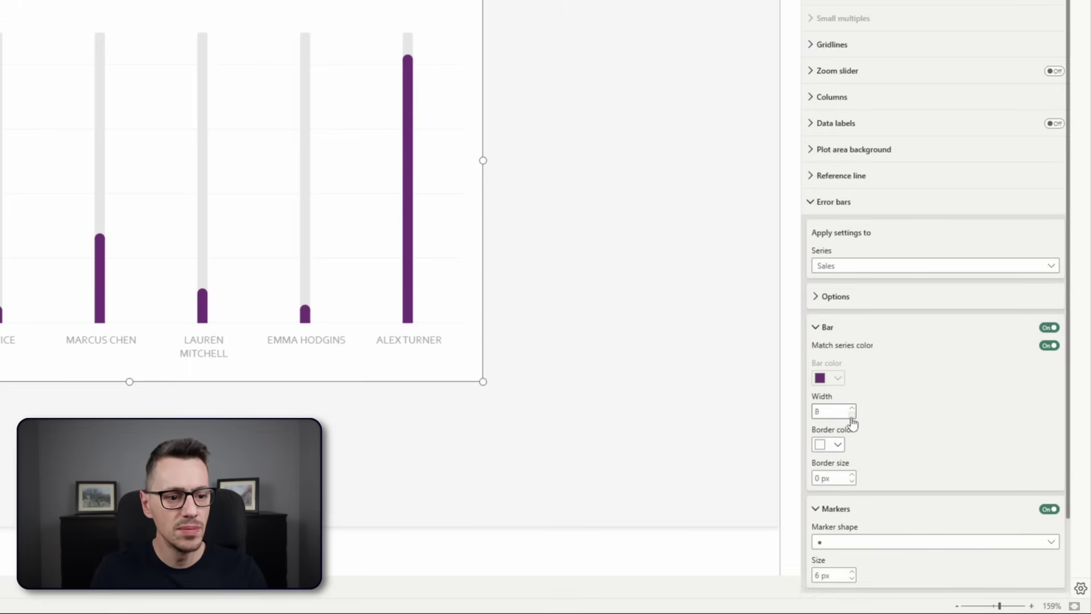
pyautogui.click(851, 415)
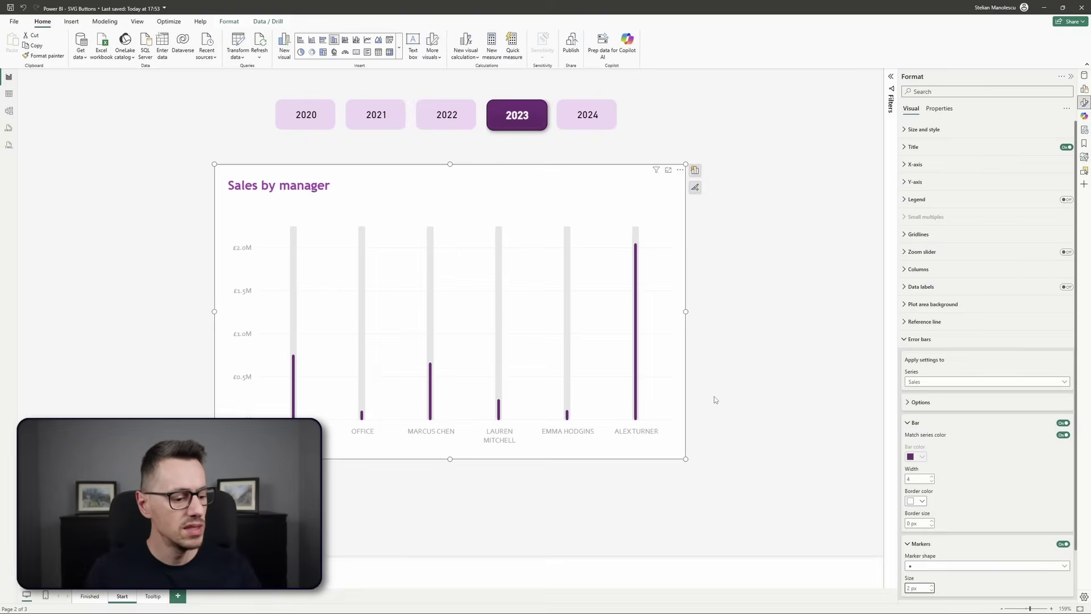
pyautogui.scroll(4, 638, 340)
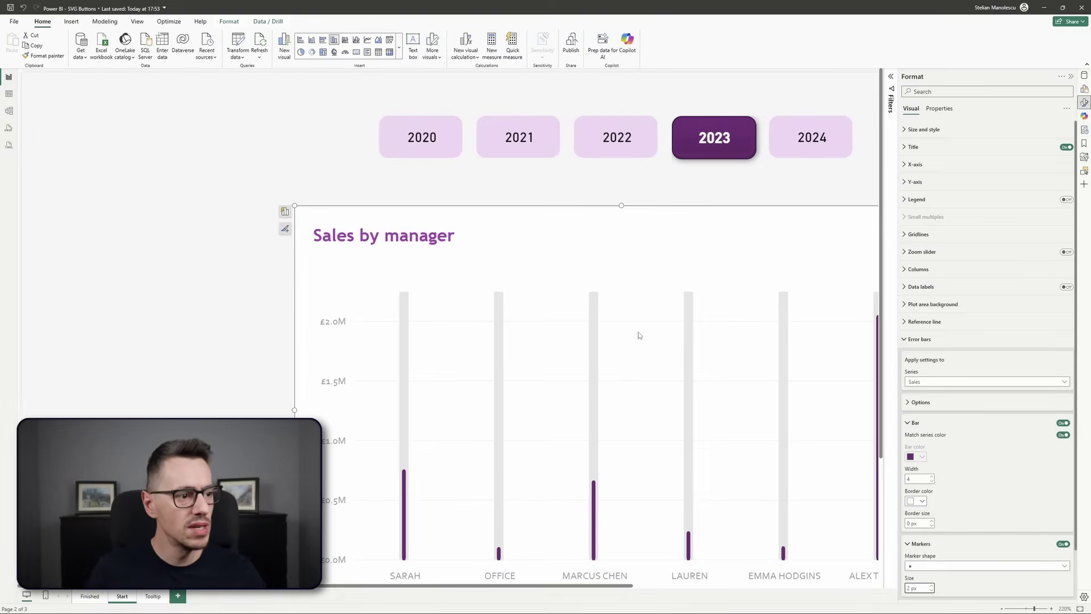
pyautogui.moveTo(599, 501)
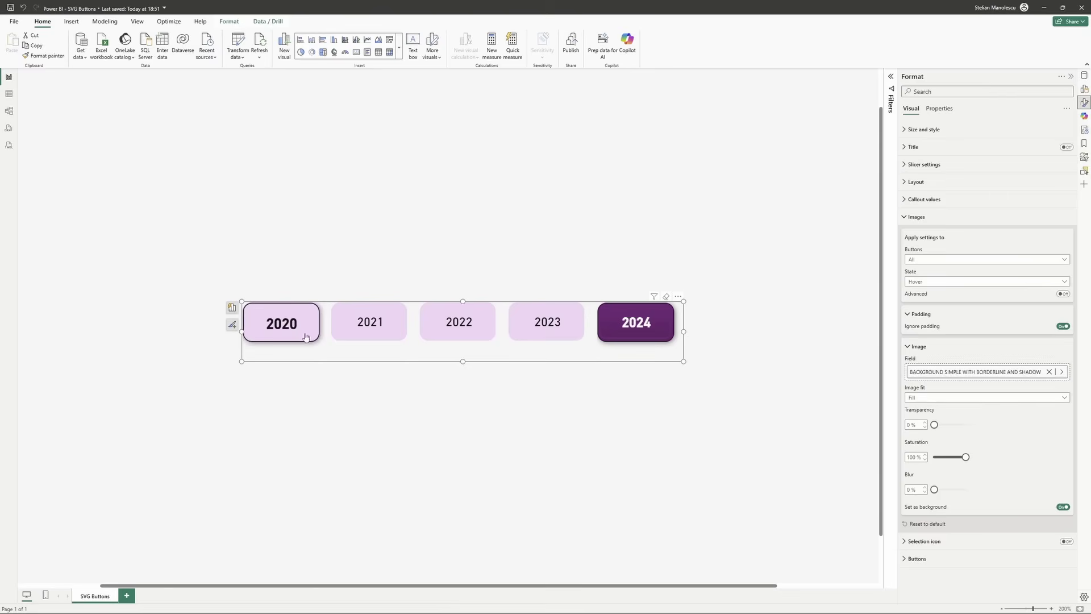
# Deselect the canvas and set the SVG Buttons page year slicer to 2022.
pyautogui.click(427, 415)
pyautogui.click(466, 325)
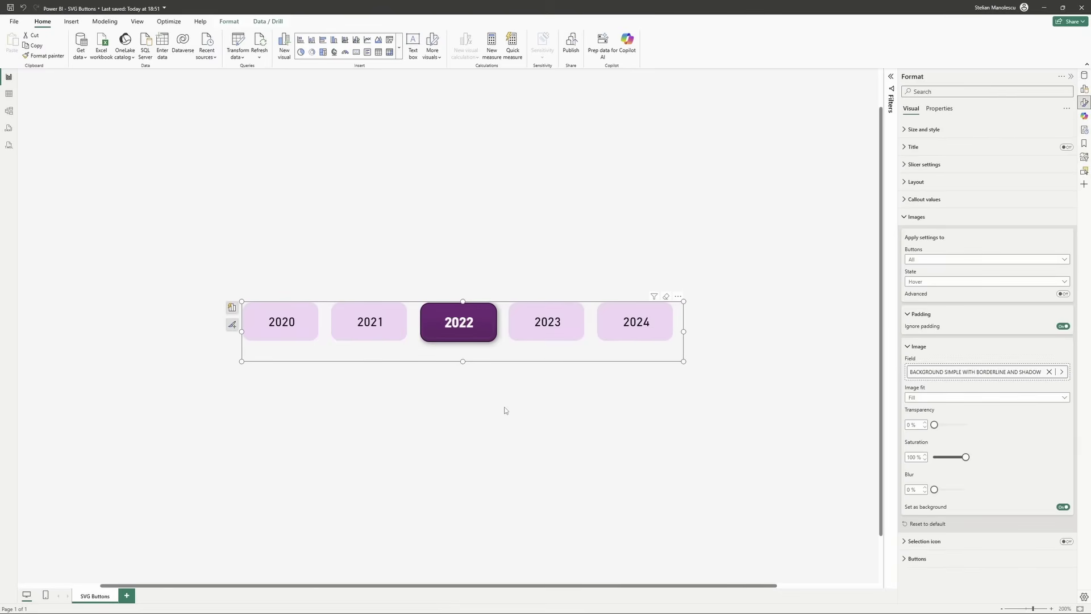